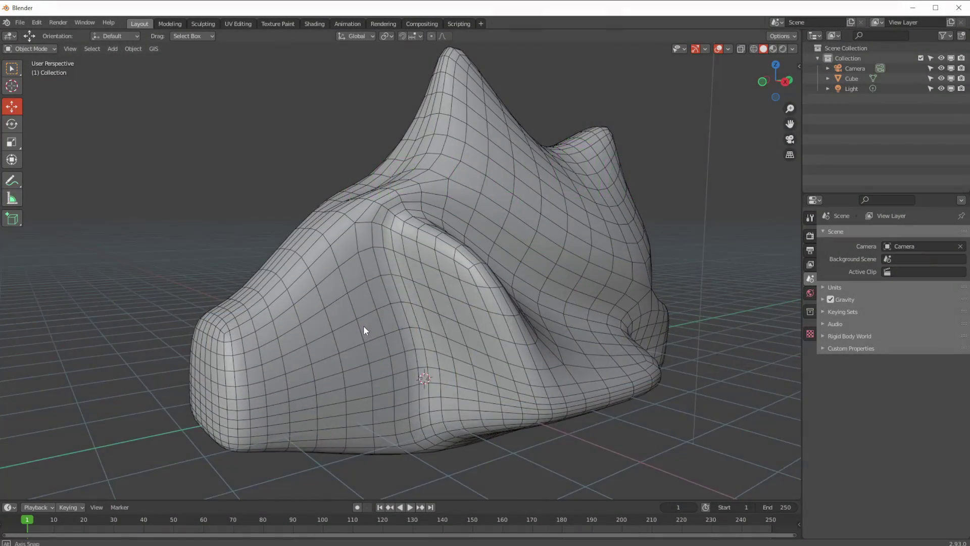
middle_drag(363, 325, 223, 354)
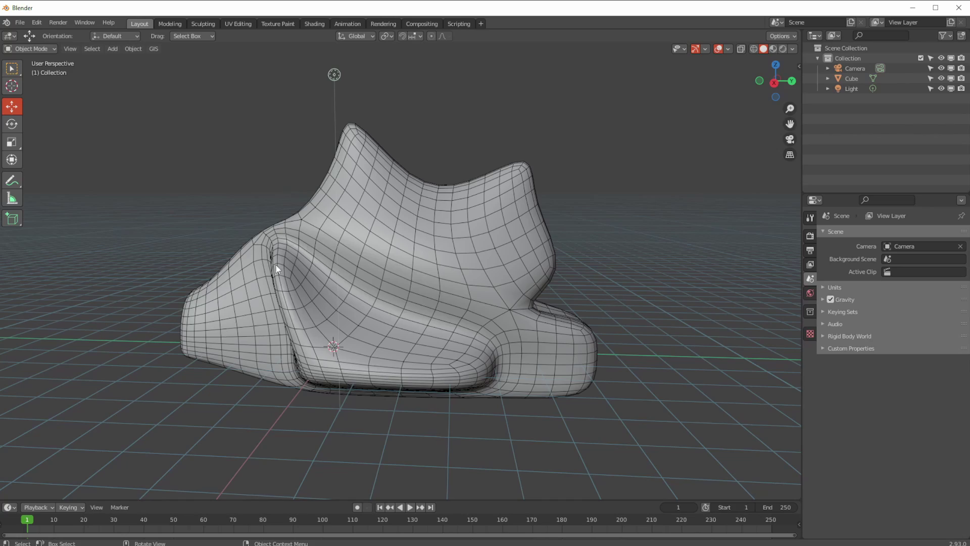
middle_drag(275, 264, 351, 362)
middle_drag(342, 279, 365, 314)
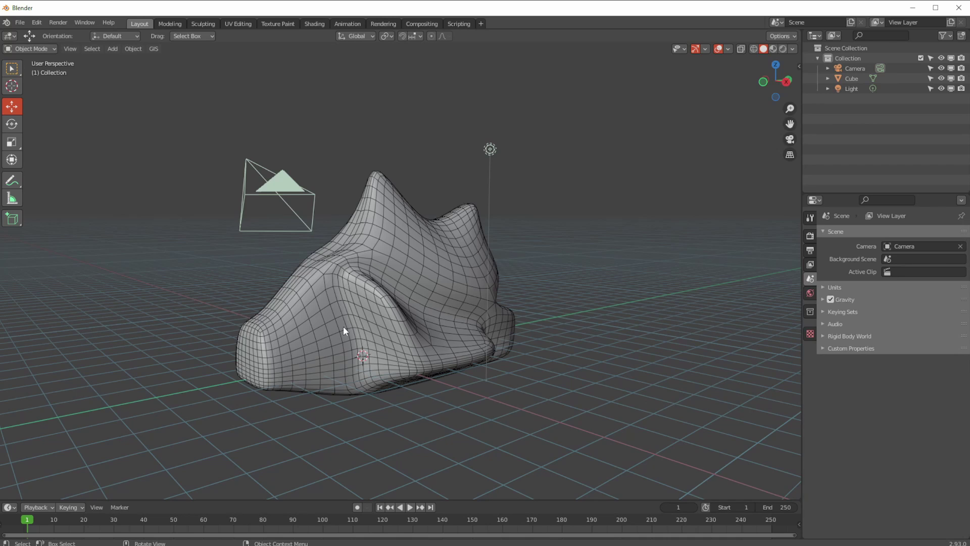
middle_drag(344, 329, 372, 346)
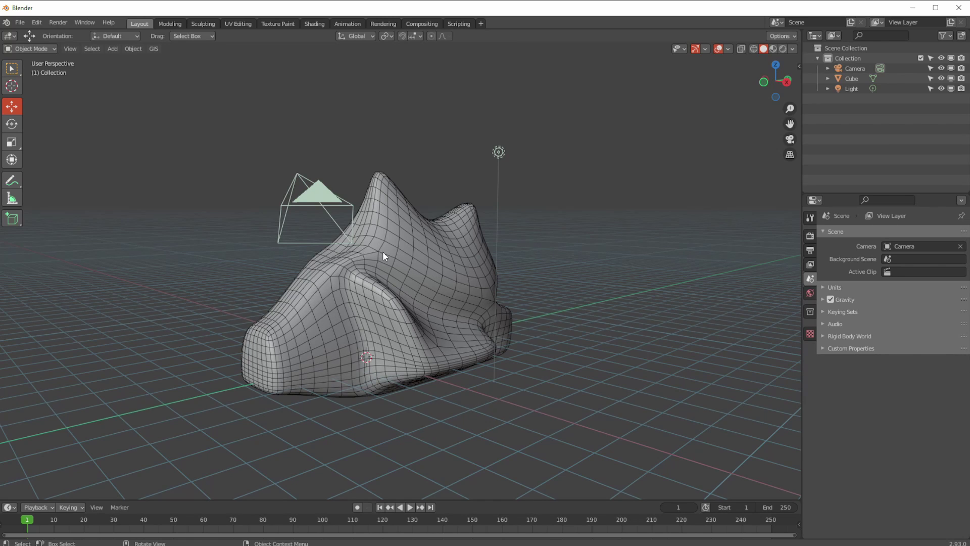
middle_drag(416, 379, 366, 357)
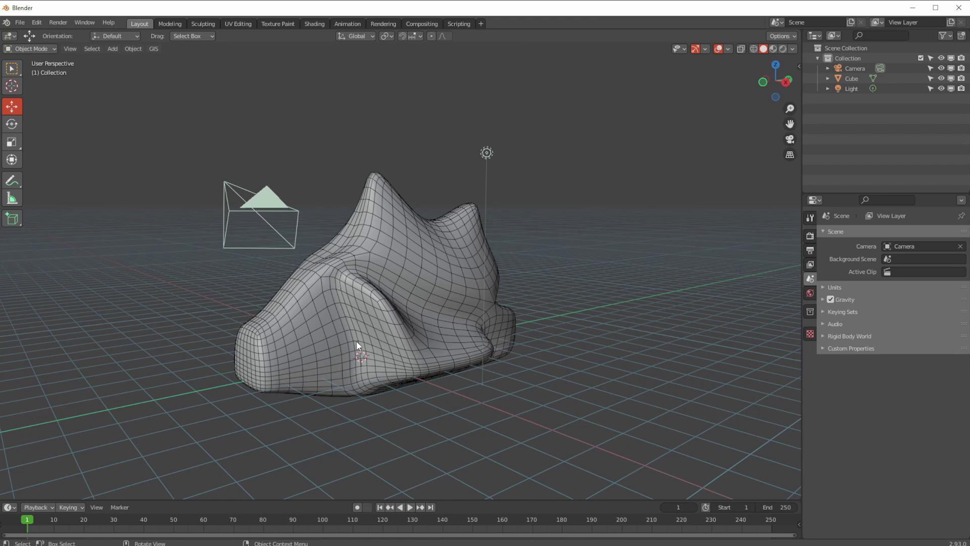
middle_drag(386, 347, 365, 324)
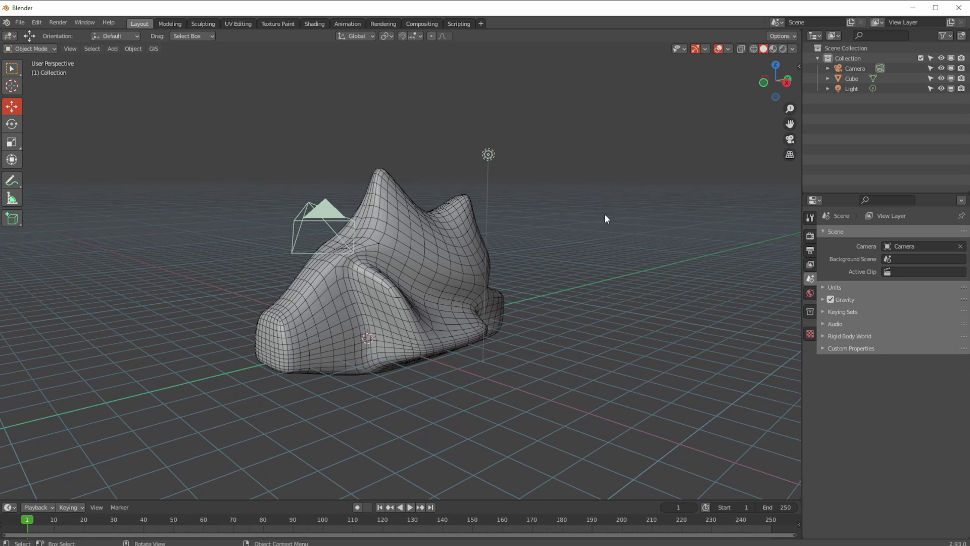
- Add a UV sphere to the scene with 64 segments and 32 rings
click(112, 49)
mouse_move(144, 60)
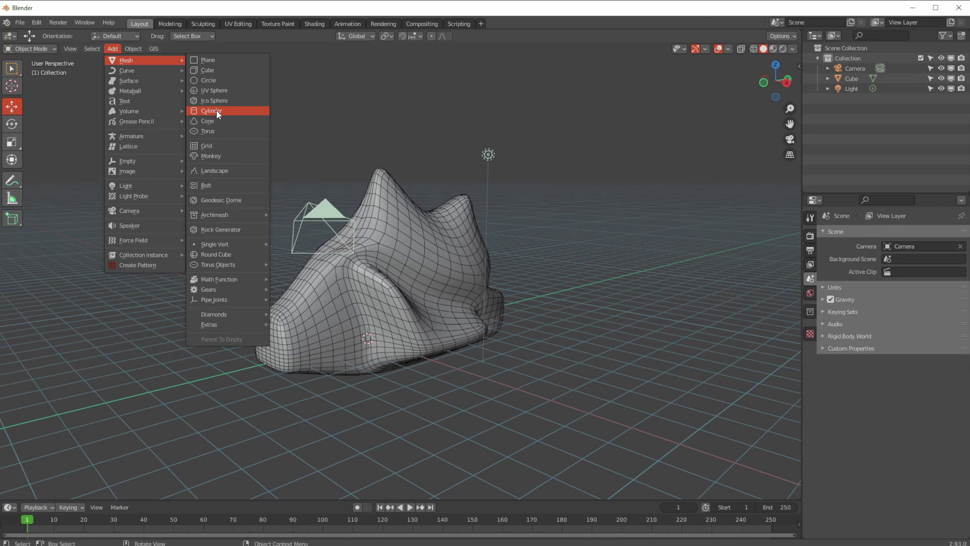
click(215, 91)
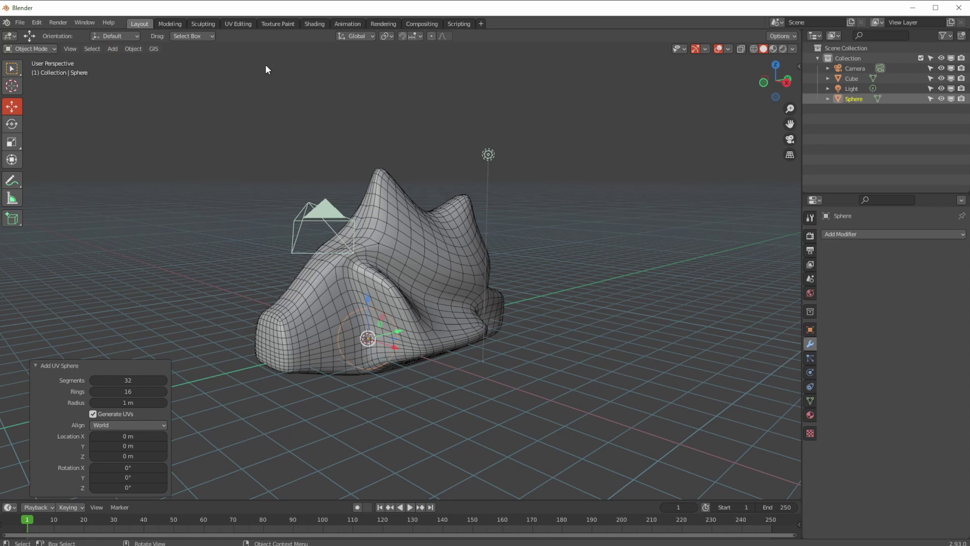
click(112, 380)
text(64)
key(Tab)
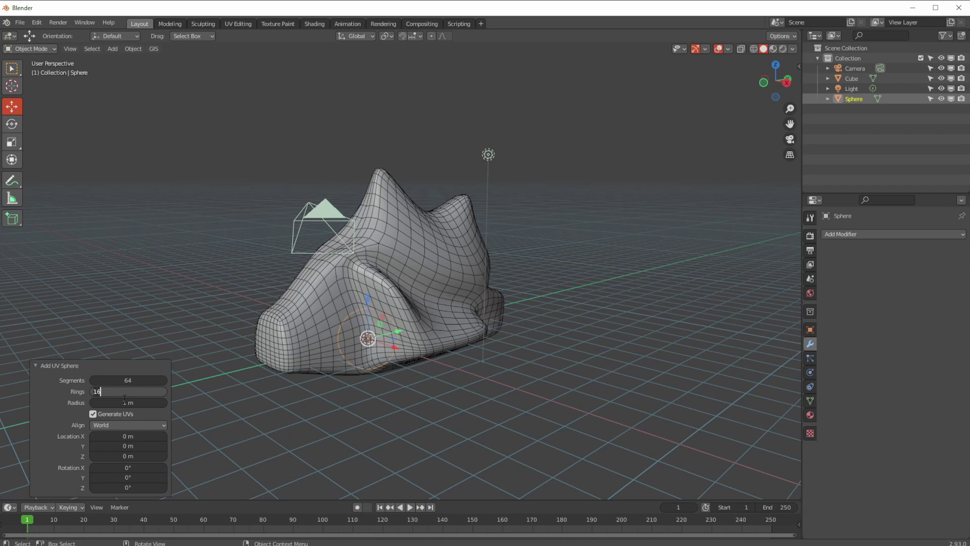
text(32)
key(Return)
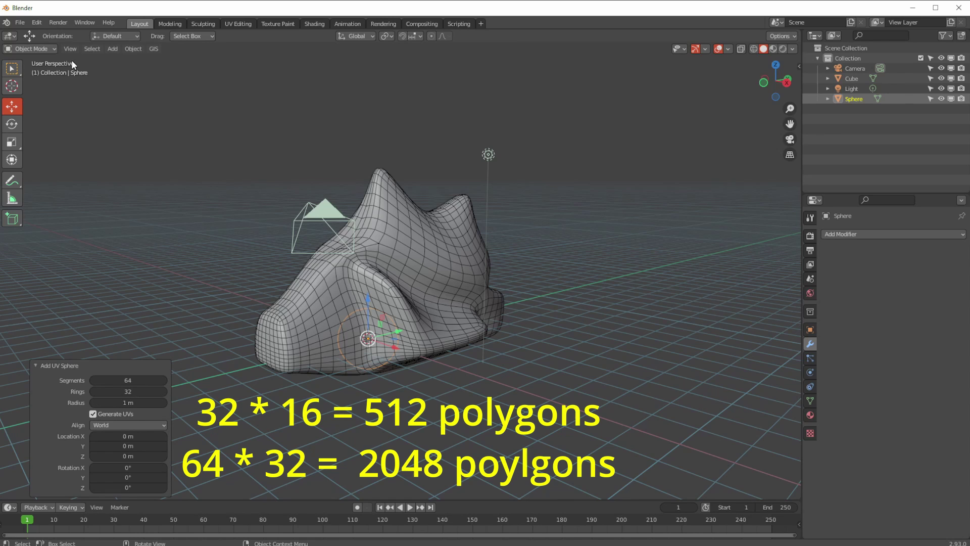
- Scale the sphere's whole mesh uniformly by about 8.08 in Edit Mode and return to Object Mode
click(44, 50)
click(36, 73)
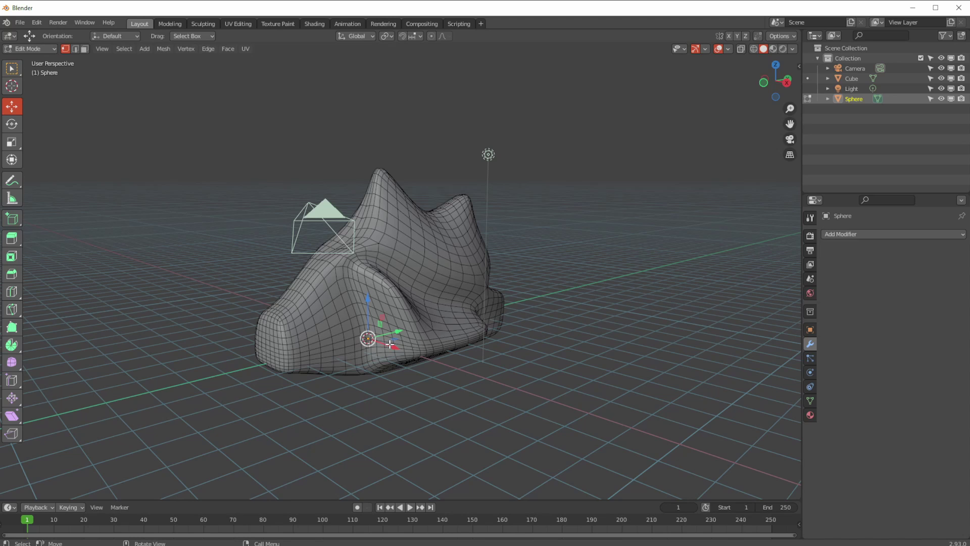
key(s)
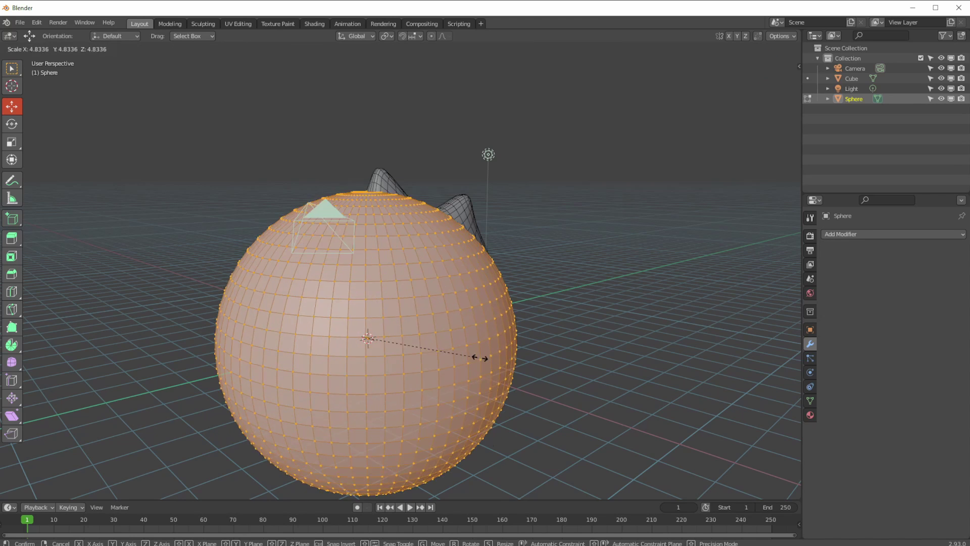
click(541, 380)
click(40, 49)
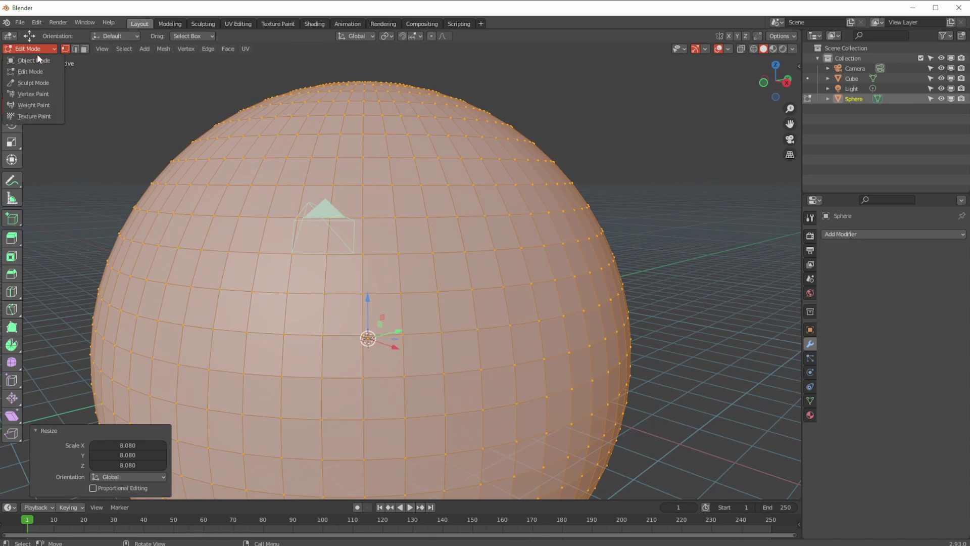
click(35, 57)
- Switch the 3D viewport to quad view and fit the sphere into the orthographic views
middle_drag(159, 190, 168, 220)
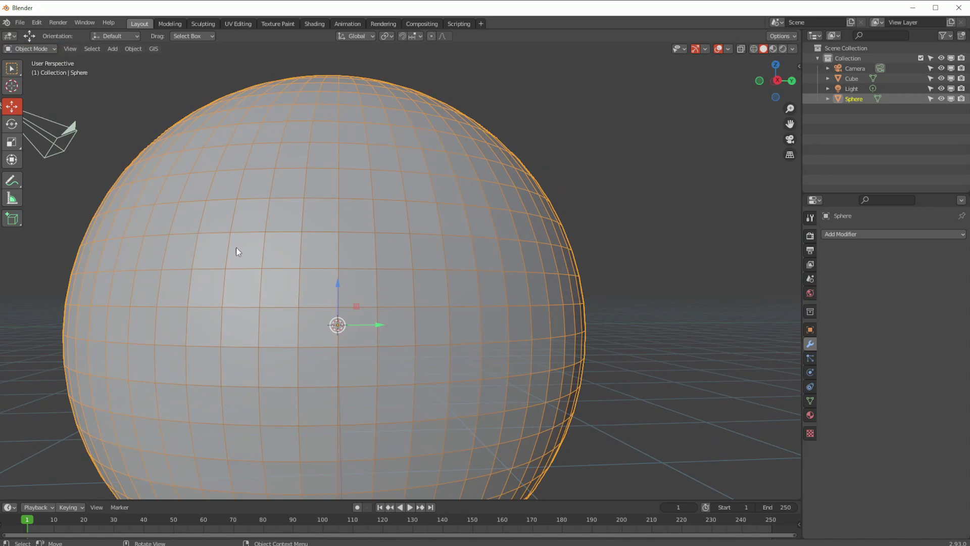
key(ctrl+alt+q)
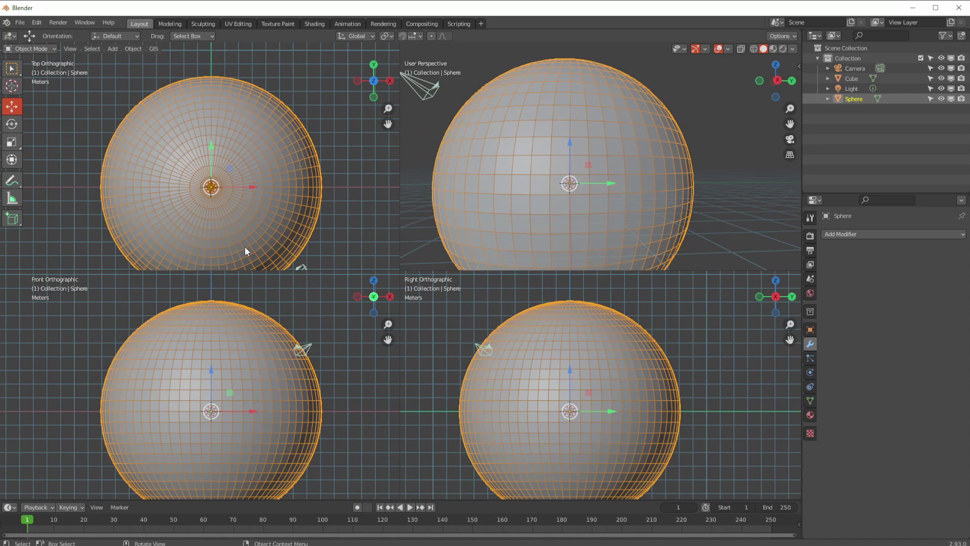
scroll(523, 414, down, 2)
scroll(266, 382, down, 3)
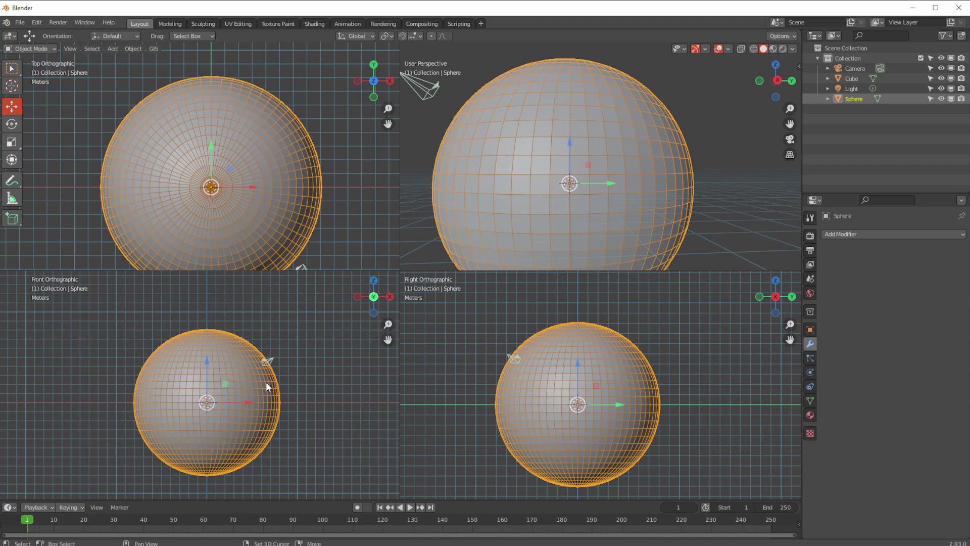
- Enable the Box option of the quad view so the orthographic views pan and zoom in sync
key(n)
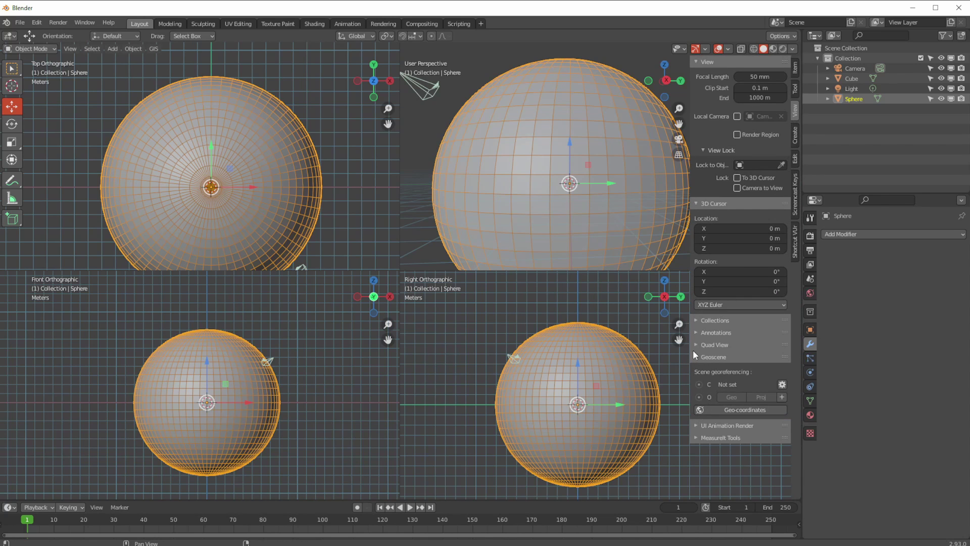
click(696, 346)
click(698, 373)
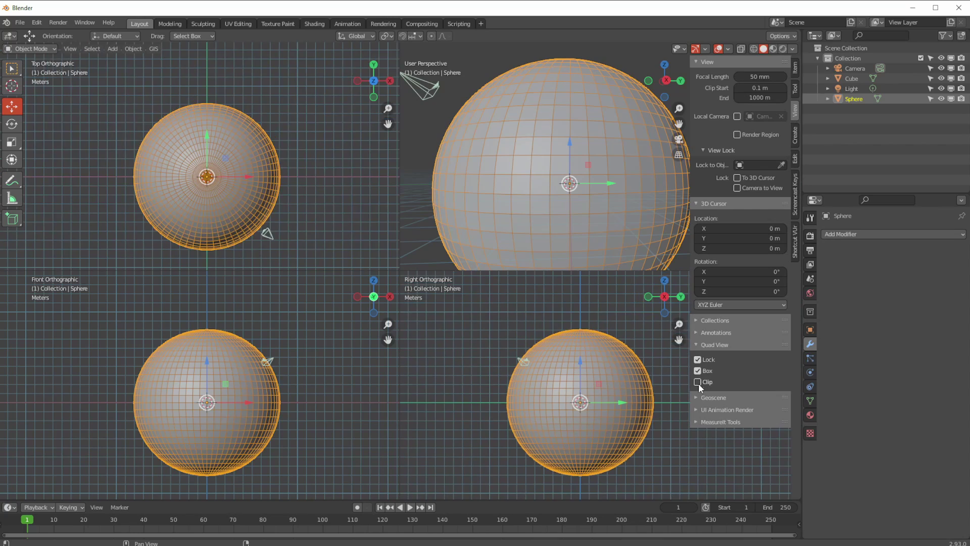
scroll(508, 399, up, 2)
shift+middle_drag(508, 381, 530, 362)
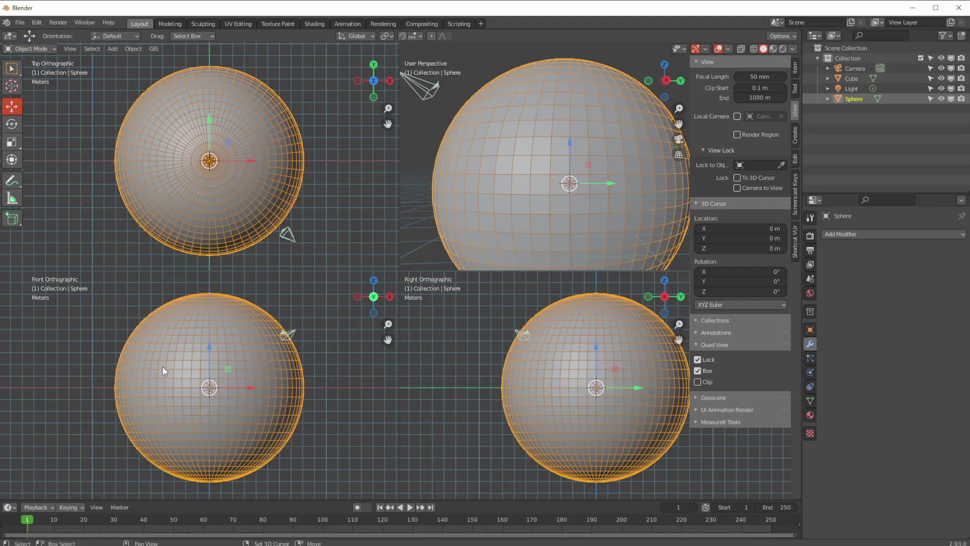
shift+middle_drag(163, 367, 144, 354)
scroll(159, 204, down, 2)
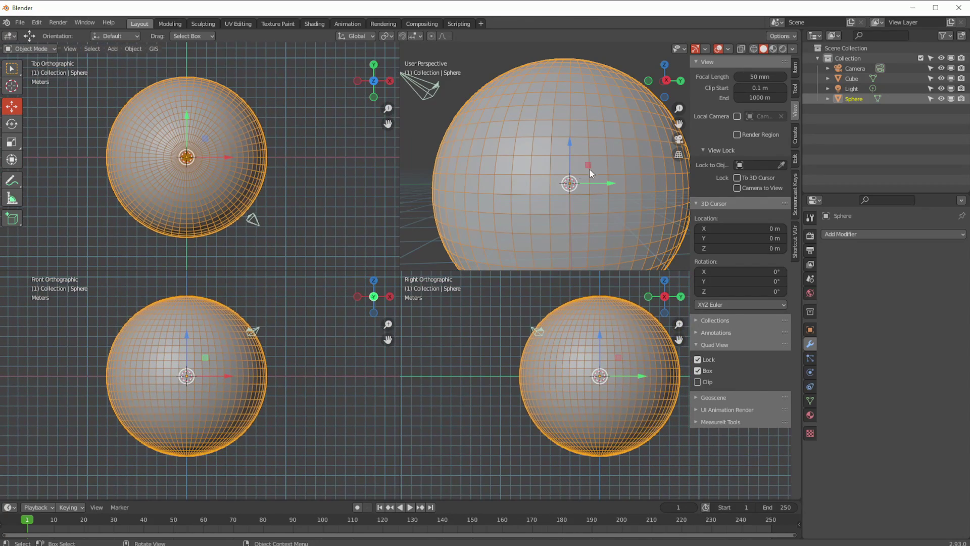
key(n)
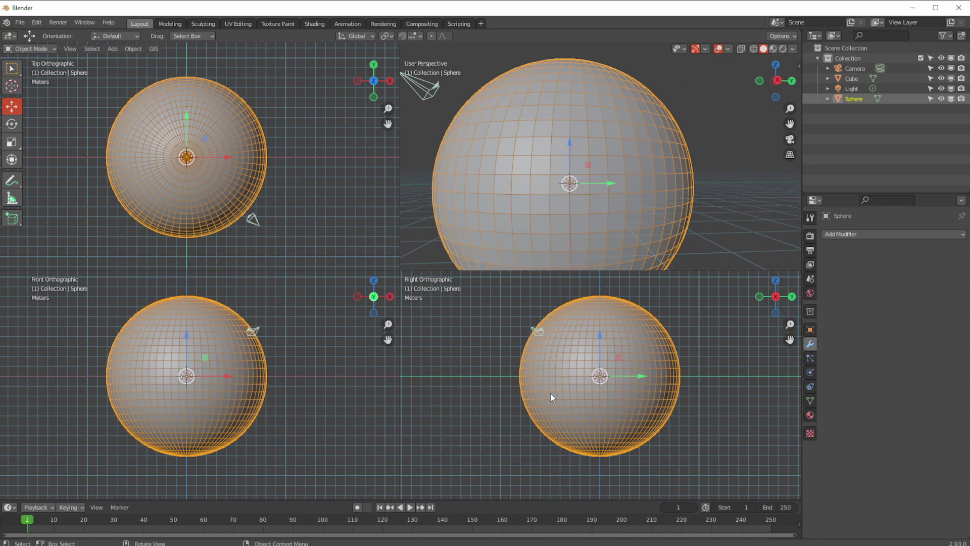
- Show the scene in wireframe and move the sphere about 1.38 m along Y and 1.74 m along Z to centre it around the inner mesh
key(z)
key(4)
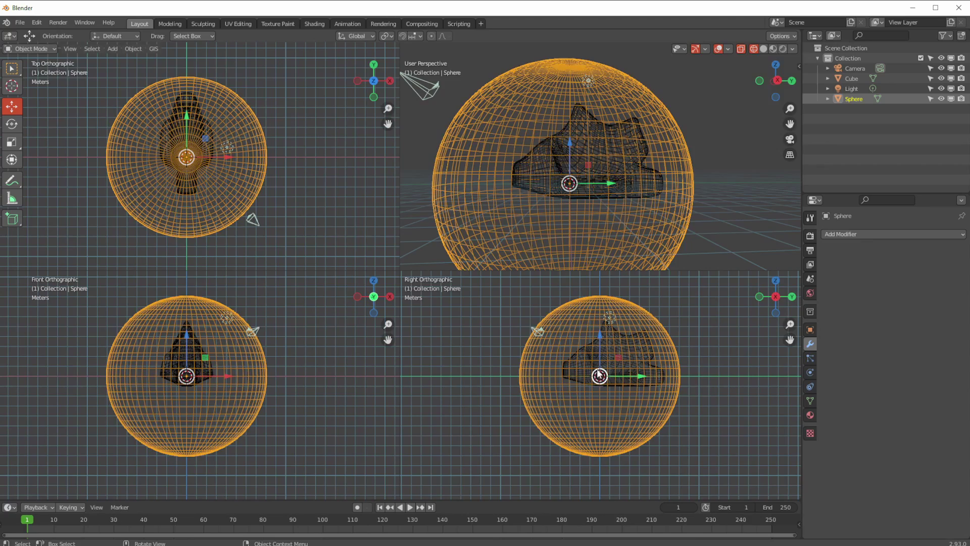
drag(599, 376, 624, 353)
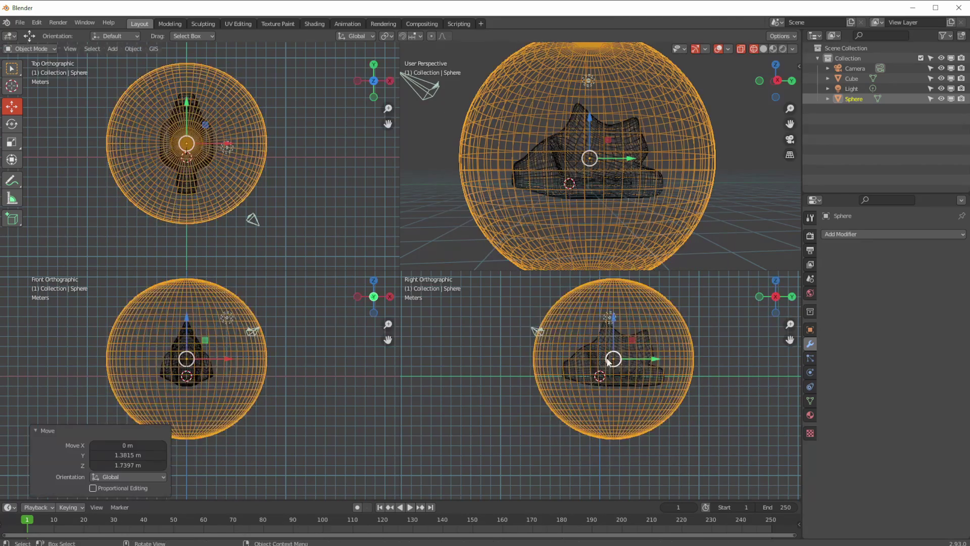
scroll(520, 372, up, 3)
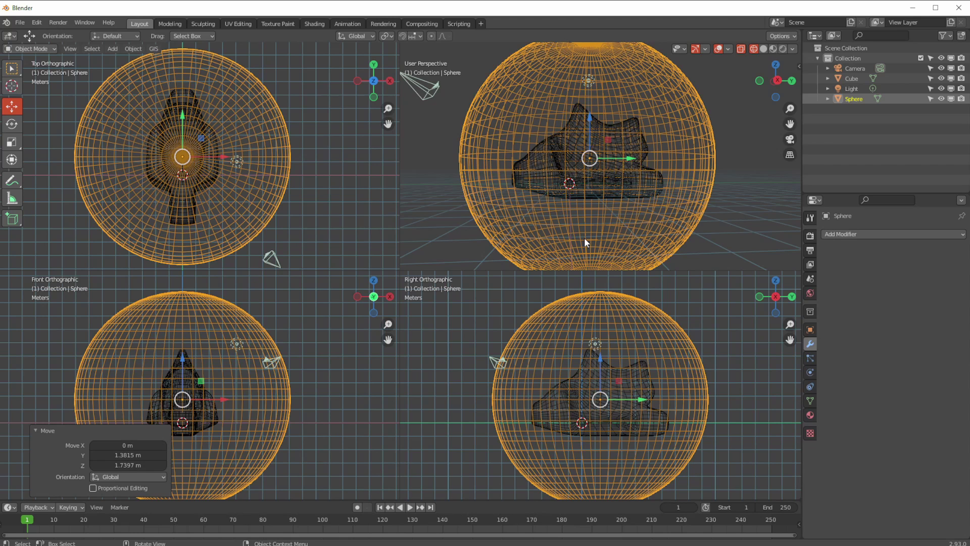
- Add a Shrinkwrap modifier to the sphere
click(831, 234)
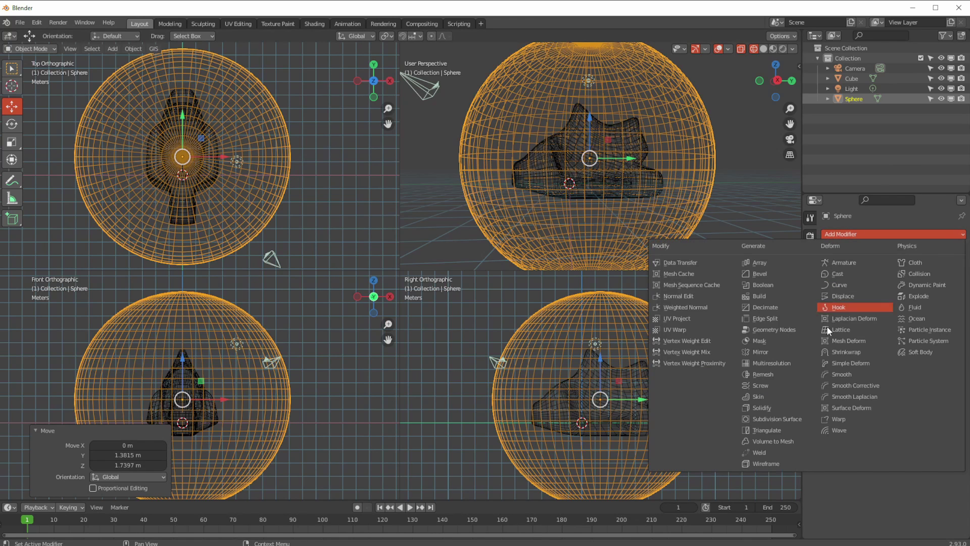
click(827, 353)
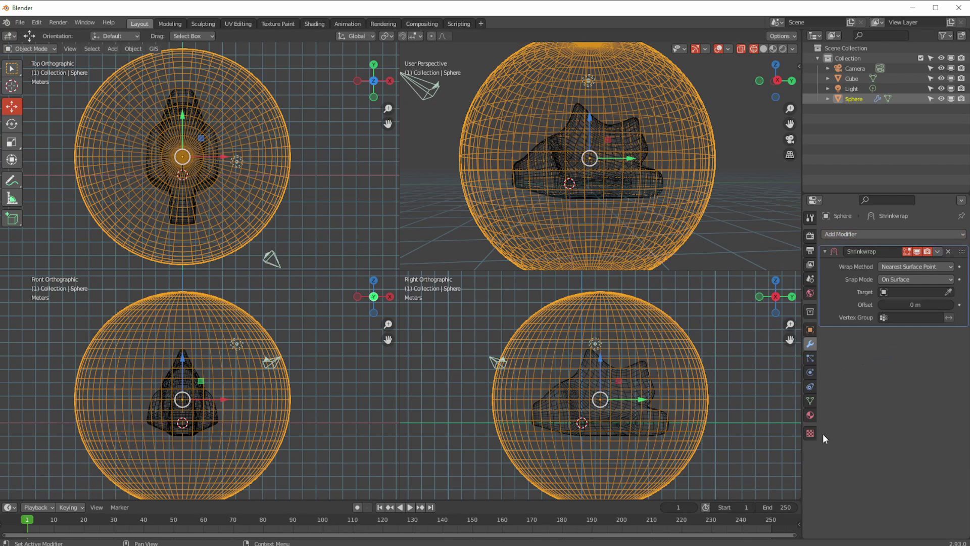
click(890, 271)
click(889, 268)
- Try the Nearest Vertex and Target Normal Project wrap methods in the sphere's Shrinkwrap modifier
click(890, 266)
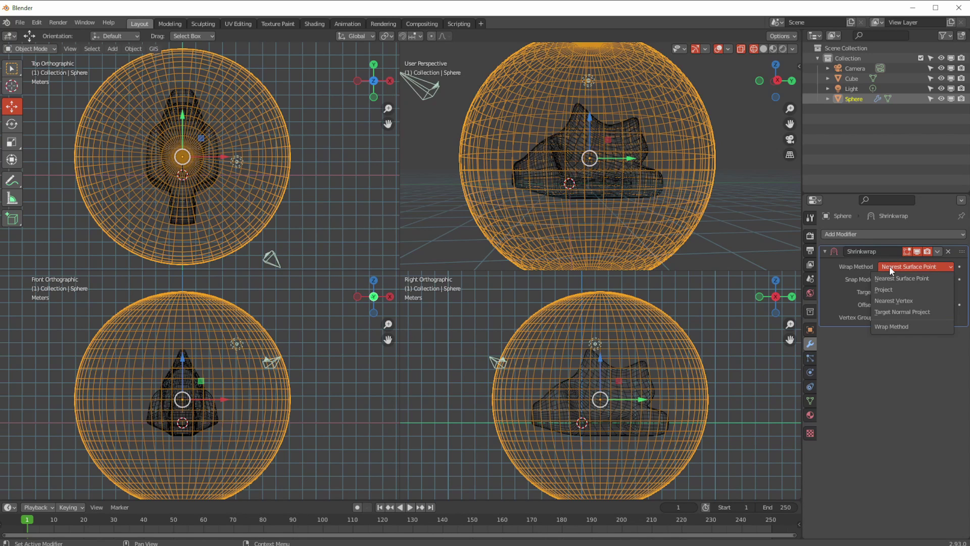
click(889, 304)
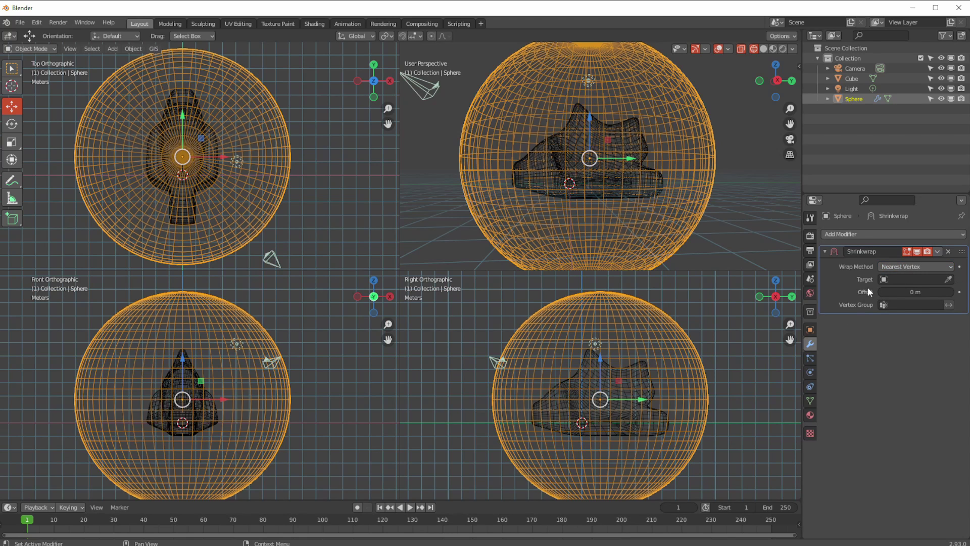
click(890, 267)
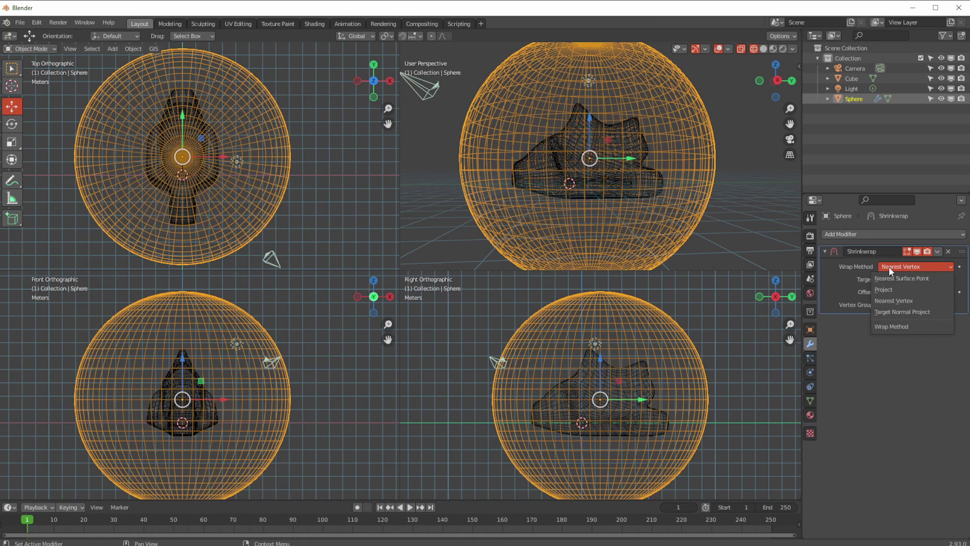
click(851, 270)
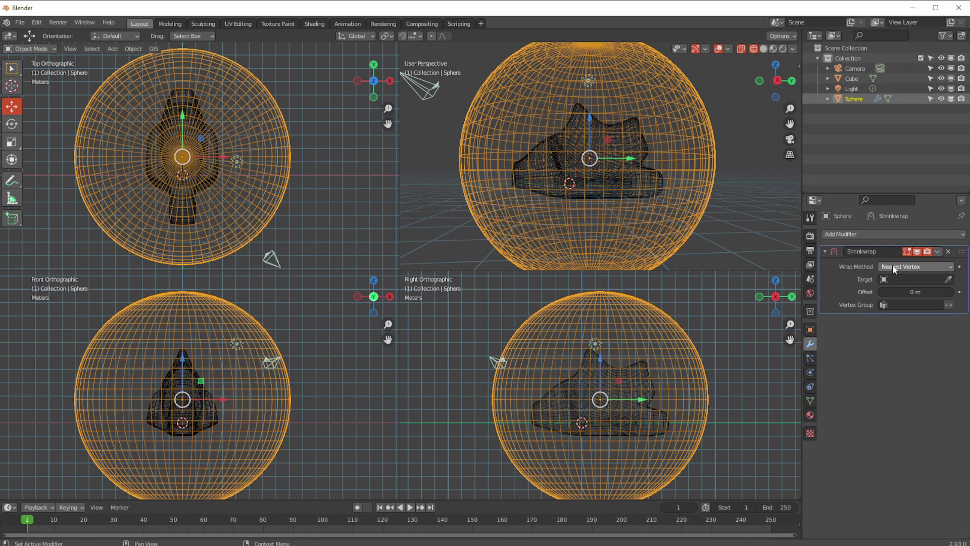
click(892, 265)
click(852, 265)
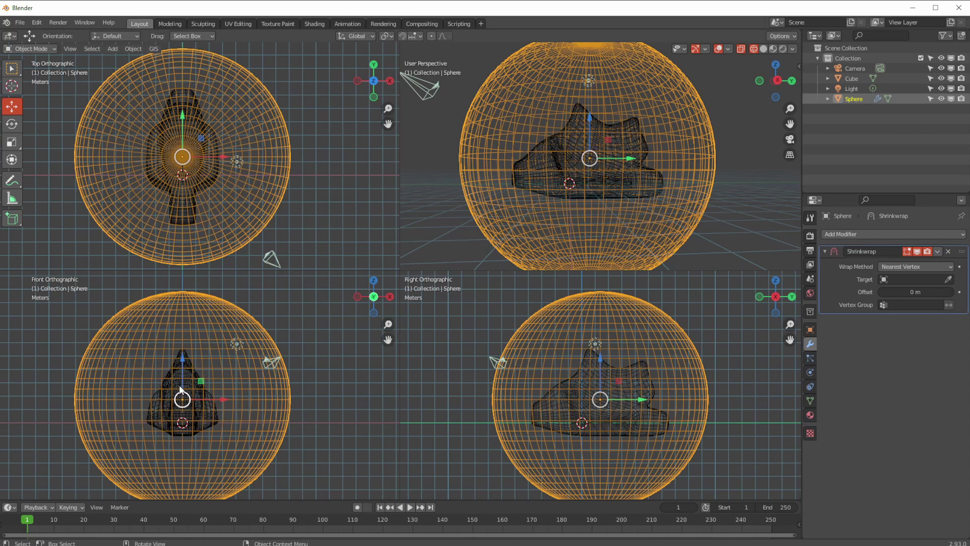
click(896, 268)
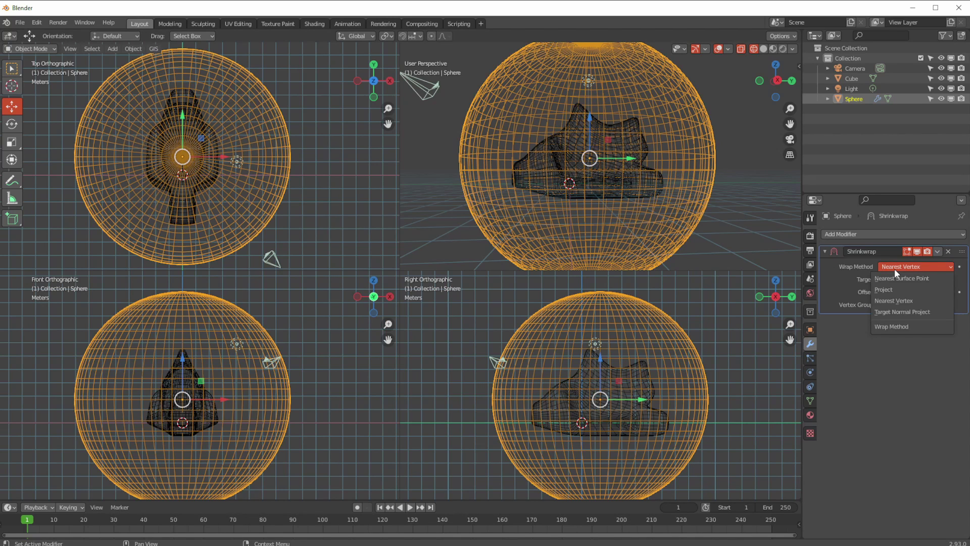
click(893, 313)
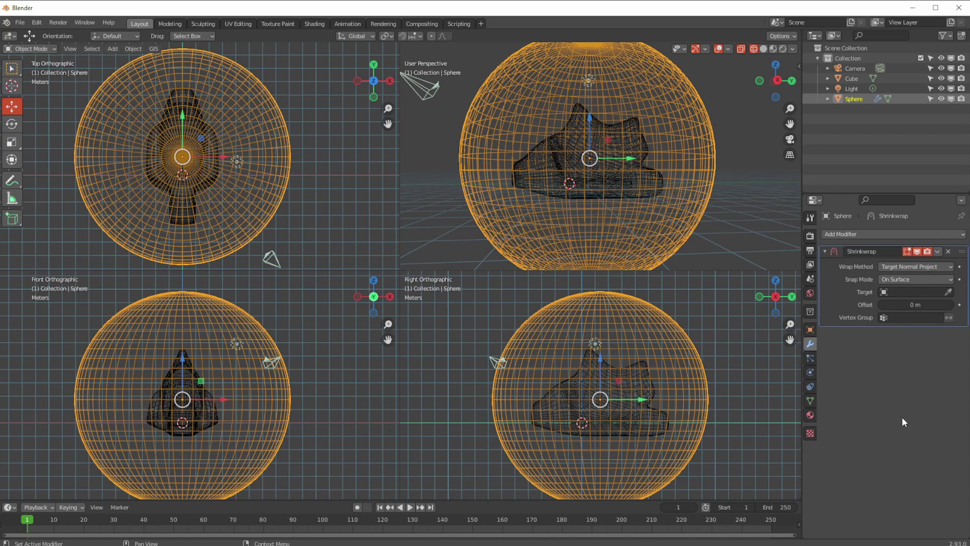
- Set the wrap method of the sphere's Shrinkwrap modifier to Project
click(892, 268)
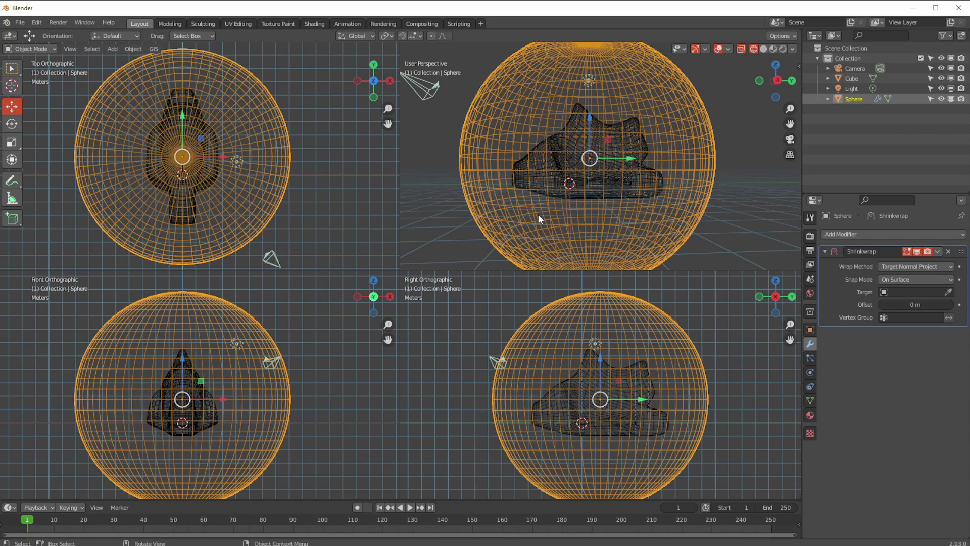
click(886, 268)
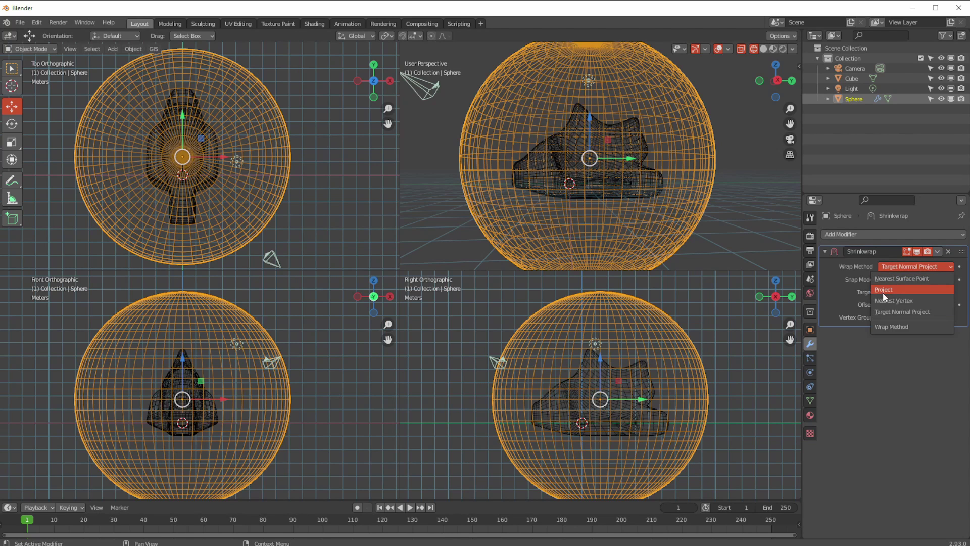
click(883, 290)
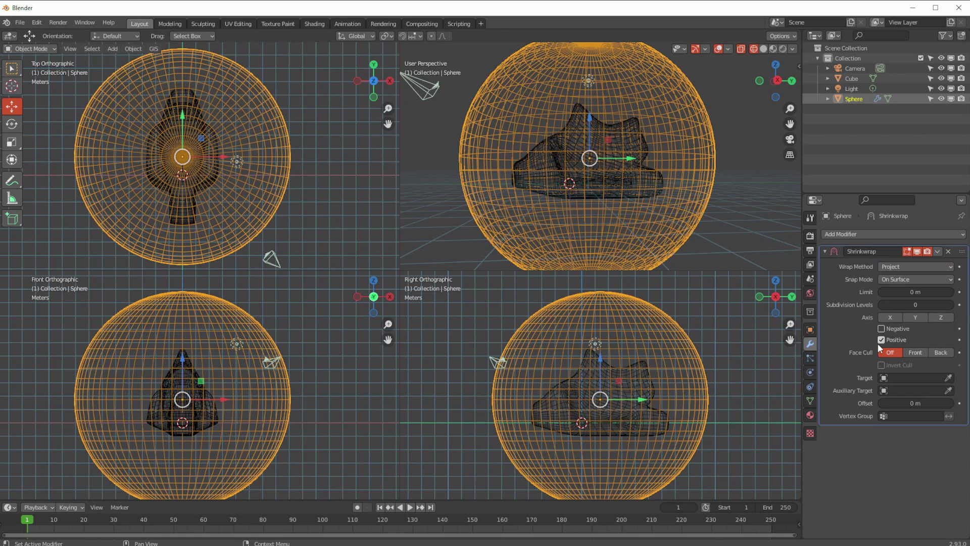
- Target the Cube in the sphere's Shrinkwrap modifier and project in the negative direction only, with Positive turned off
click(886, 378)
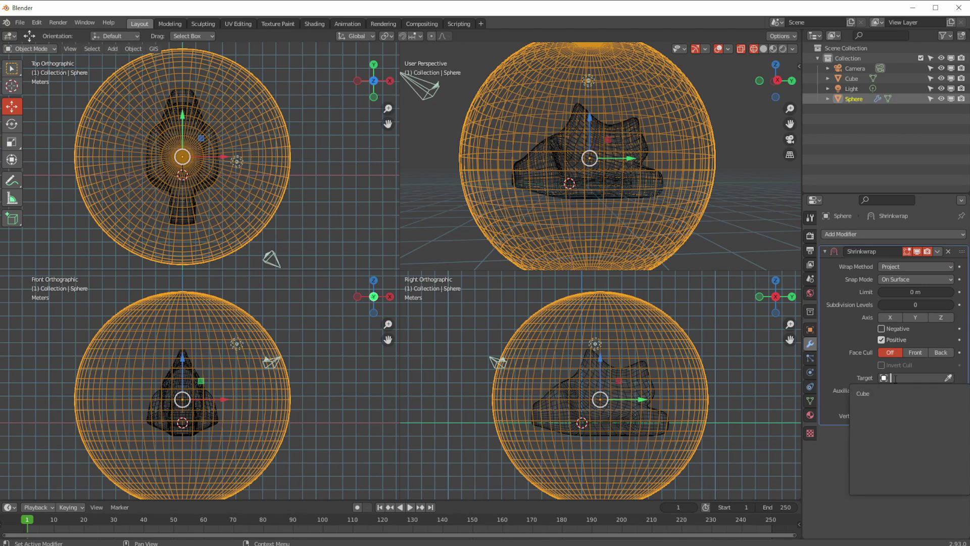
click(884, 394)
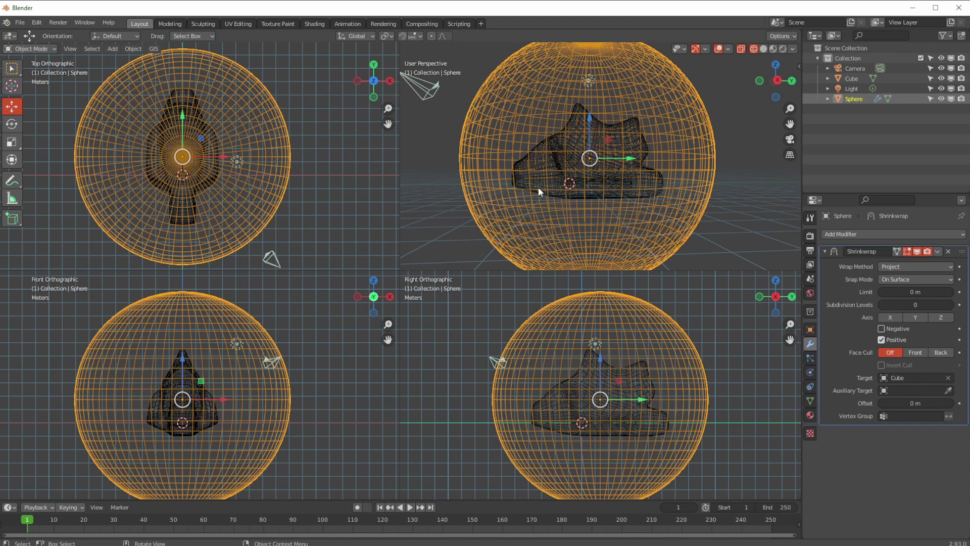
key(ctrl+alt+q)
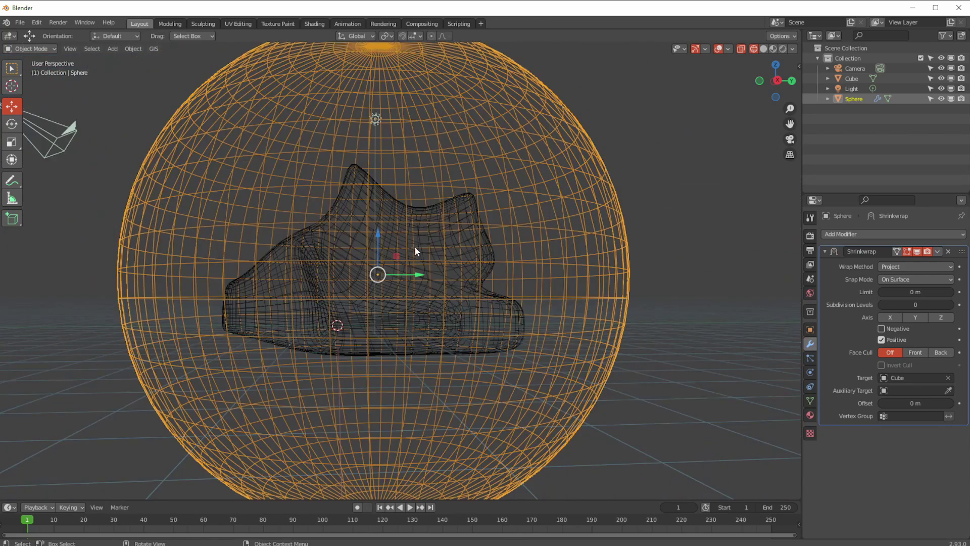
middle_drag(414, 247, 448, 244)
scroll(449, 243, down, 2)
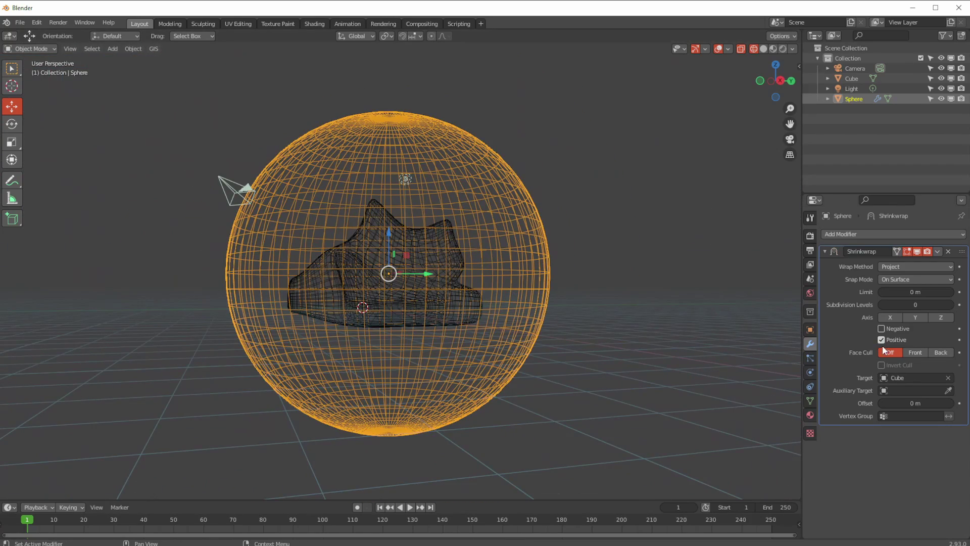
middle_drag(479, 209, 523, 226)
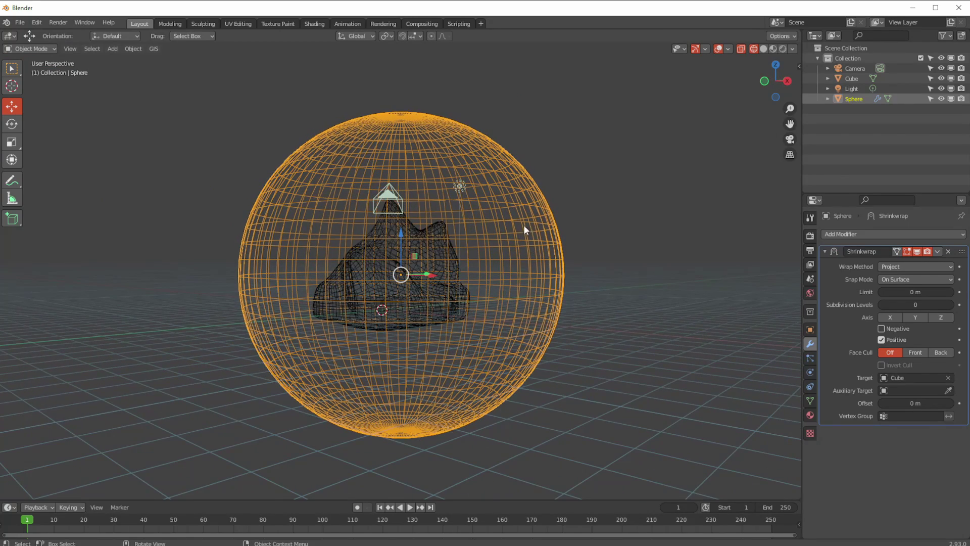
middle_drag(642, 273, 860, 321)
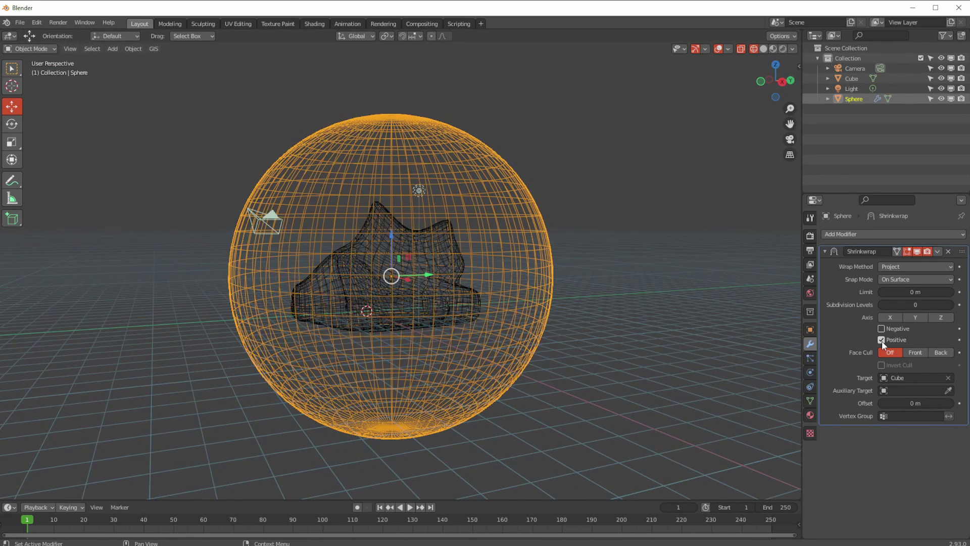
click(882, 329)
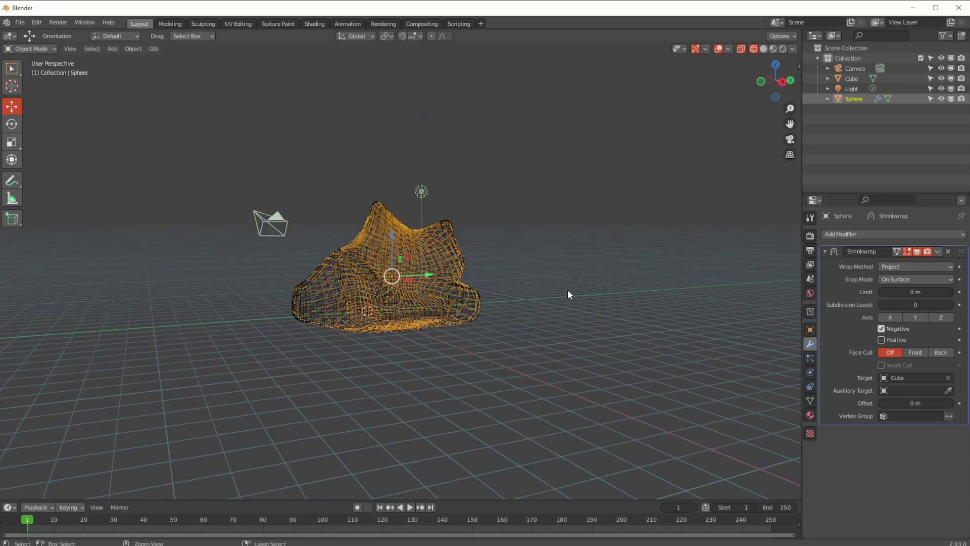
- Switch the viewport to solid shading and examine how the wrapped sphere fits over the mesh's creases and front side
scroll(581, 268, up, 5)
mouse_move(599, 247)
middle_down()
mouse_move(572, 240)
mouse_move(619, 256)
mouse_move(547, 263)
mouse_move(584, 254)
middle_up()
key(z)
click(619, 255)
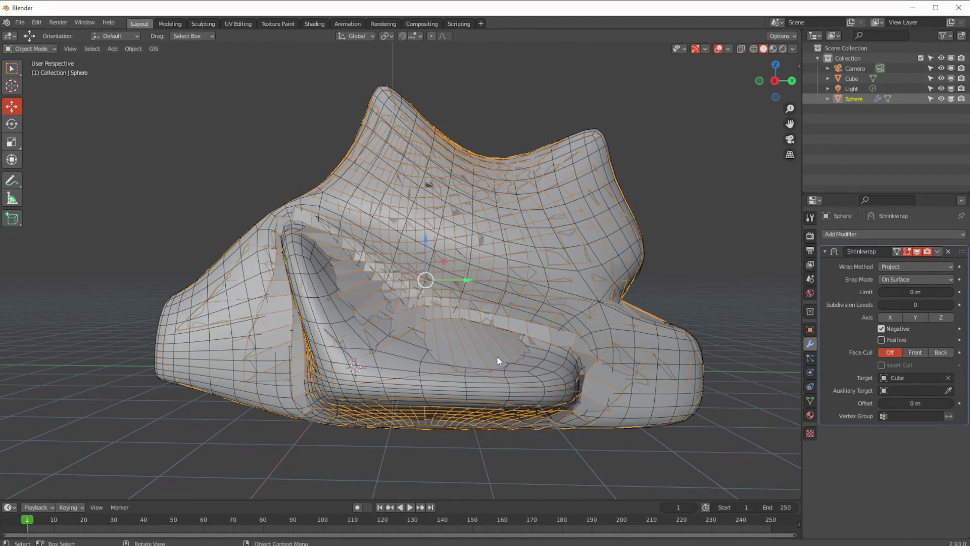
middle_drag(328, 311, 419, 299)
middle_drag(316, 247, 427, 247)
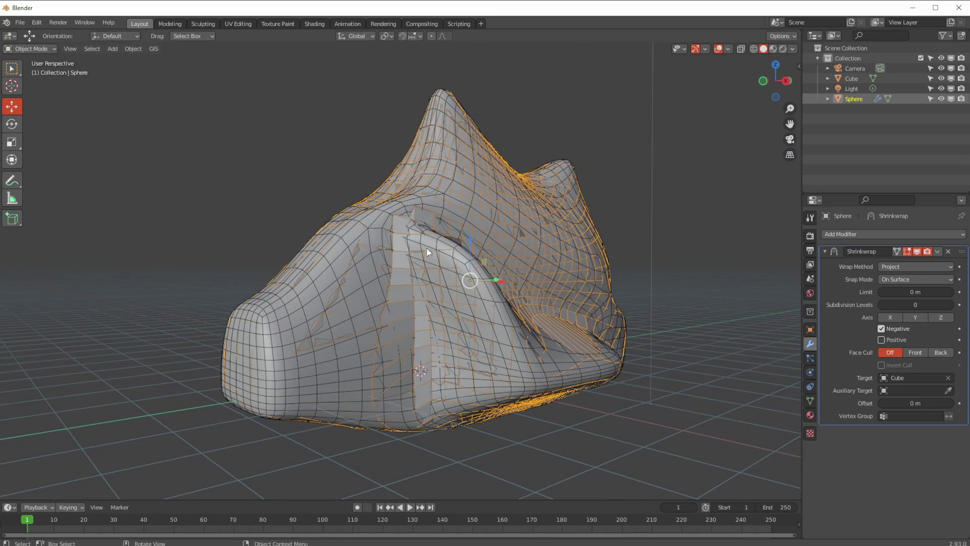
- Raise the subdivision levels of the sphere's Shrinkwrap modifier to 2
click(951, 304)
mouse_move(575, 231)
middle_down()
mouse_move(564, 234)
mouse_move(591, 240)
middle_up()
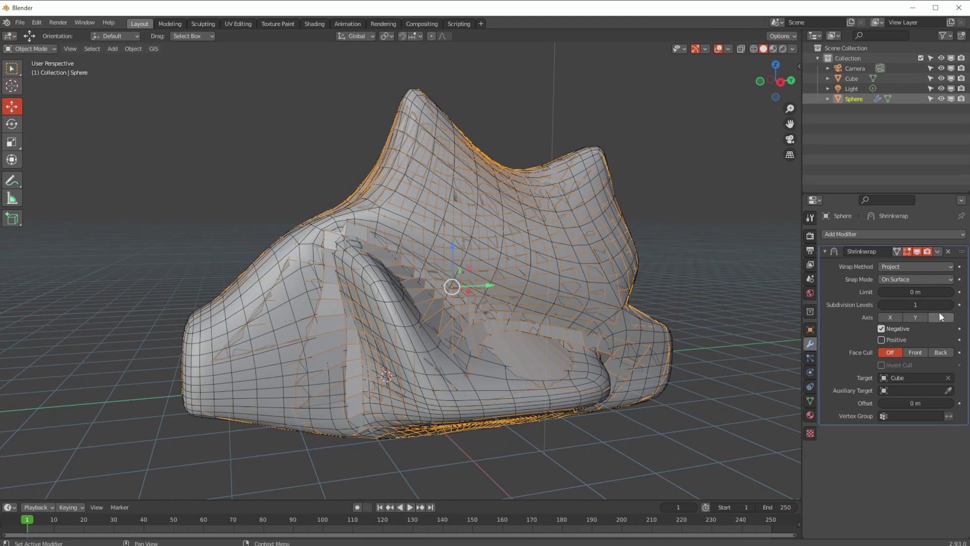
click(952, 304)
mouse_move(494, 309)
middle_down()
mouse_move(442, 312)
mouse_move(372, 299)
mouse_move(481, 316)
mouse_move(487, 303)
middle_up()
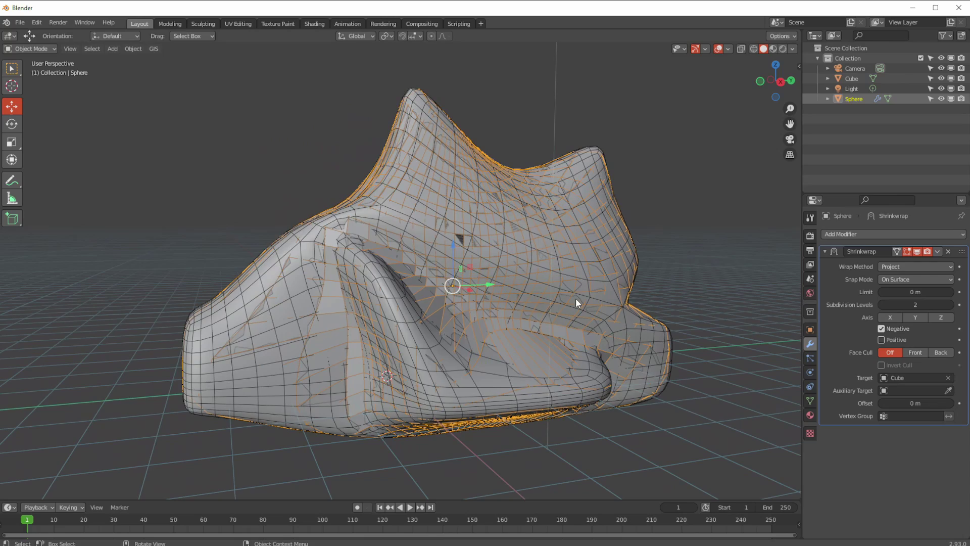
- Try shifting the sphere to test the wrap, ending with a move of about 2.22 m along Z
drag(451, 248, 448, 301)
middle_drag(447, 300, 372, 278)
mouse_move(390, 251)
mouse_down()
mouse_move(387, 322)
mouse_move(386, 102)
mouse_move(380, 248)
mouse_up()
middle_drag(380, 247, 378, 280)
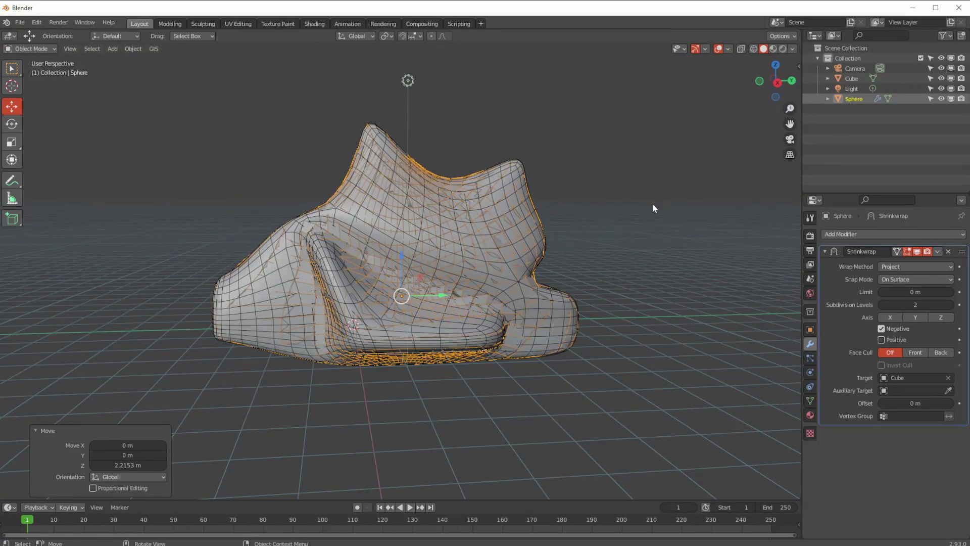
- Delete the sphere and add a mesh grid to the scene
middle_drag(284, 247, 350, 314)
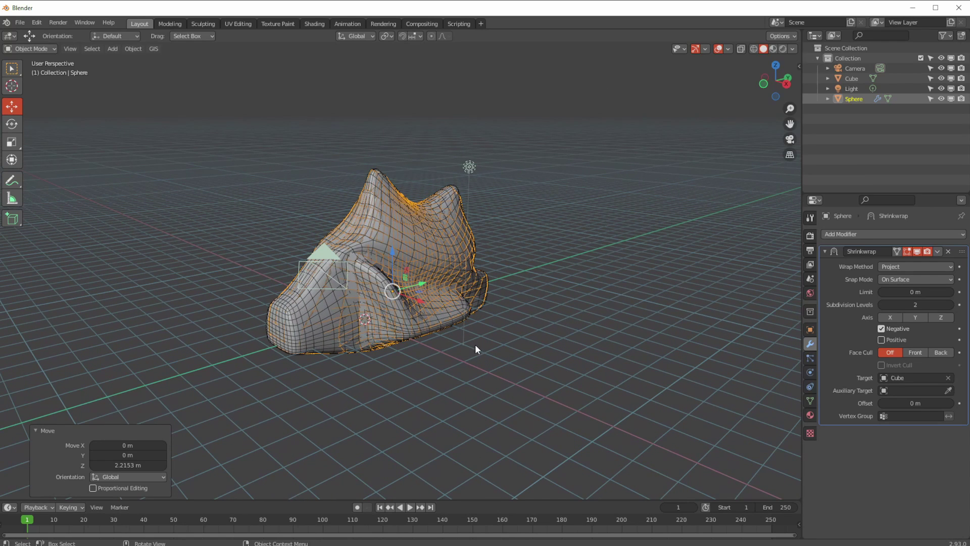
key(Delete)
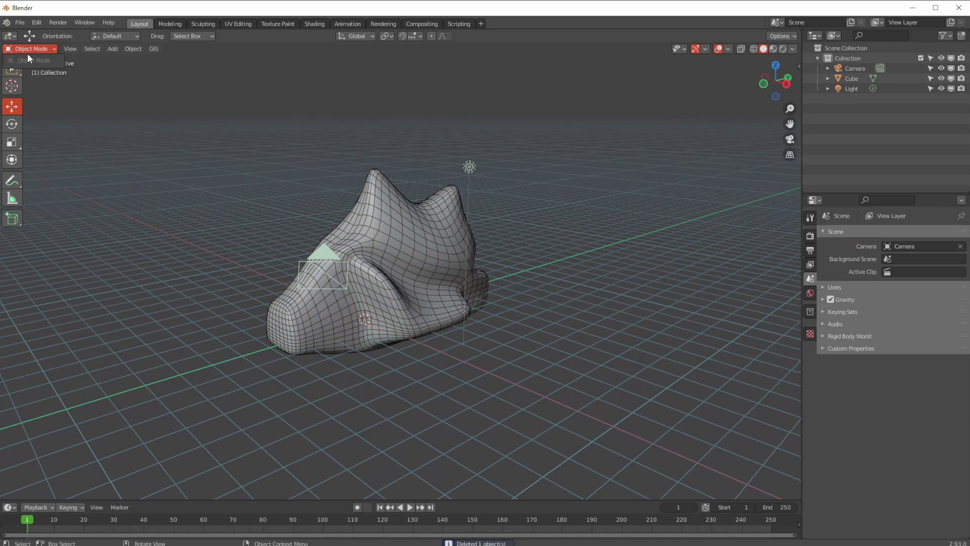
click(112, 48)
mouse_move(116, 62)
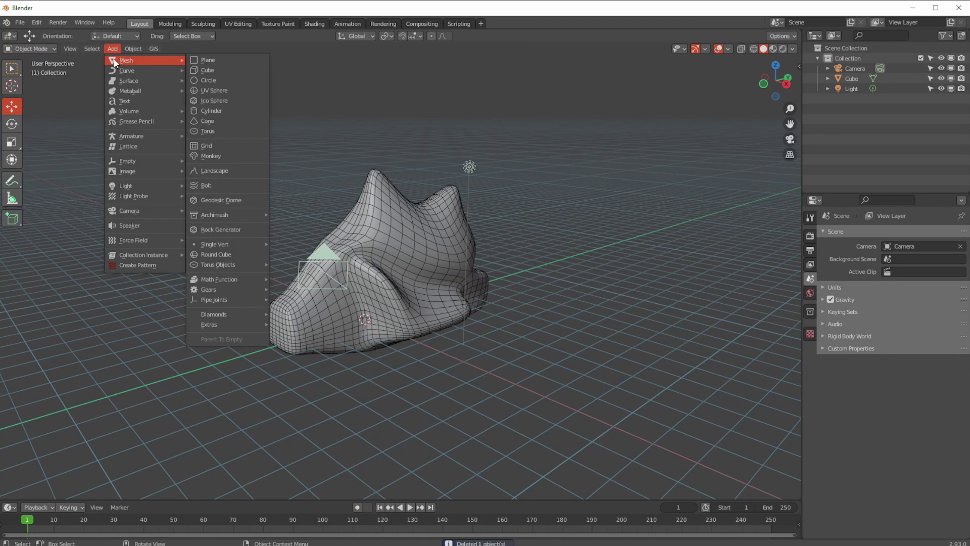
click(213, 147)
- Set the new grid's X and Y subdivisions to 3 and its size to 1 m
click(122, 381)
text(3)
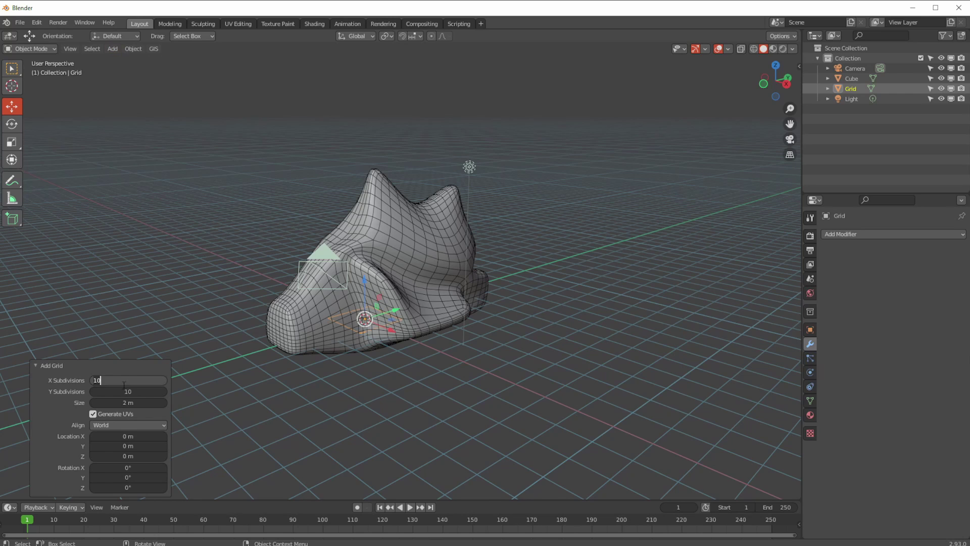
key(Return)
key(BackSpace)
key(BackSpace)
text(3)
key(Return)
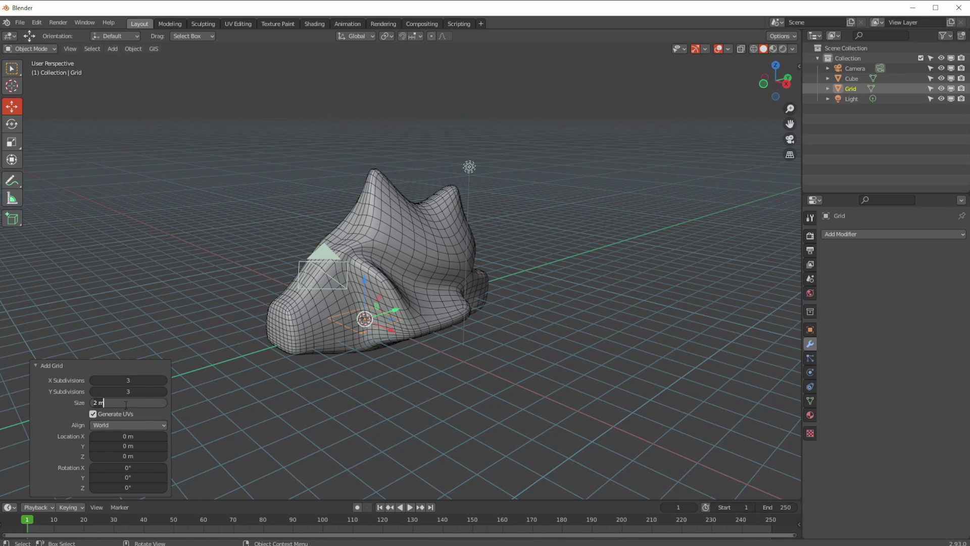
key(BackSpace)
key(BackSpace)
key(BackSpace)
text(1)
key(Return)
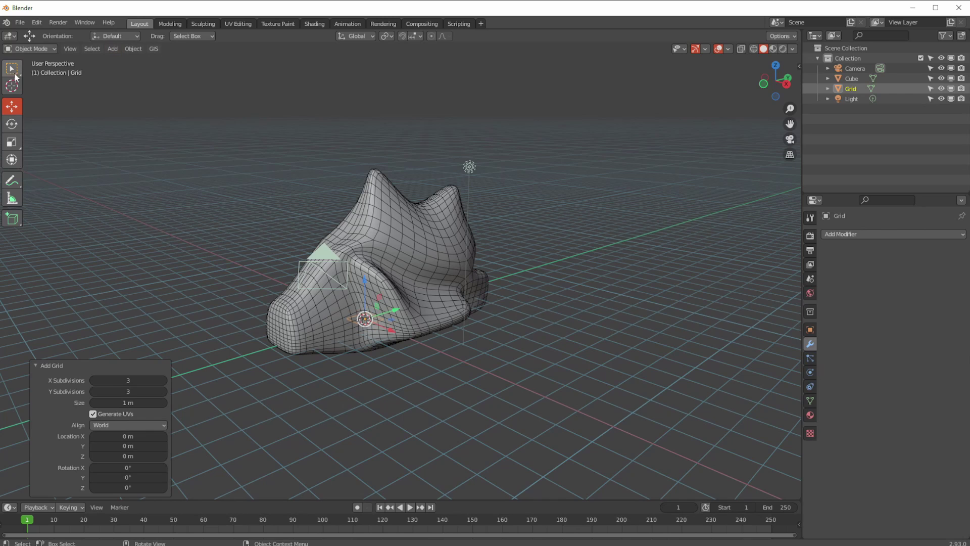
- Move the grid out beside the mesh along X and raise it about 2.5 m along Z
click(23, 49)
drag(386, 330, 455, 360)
drag(435, 318, 423, 258)
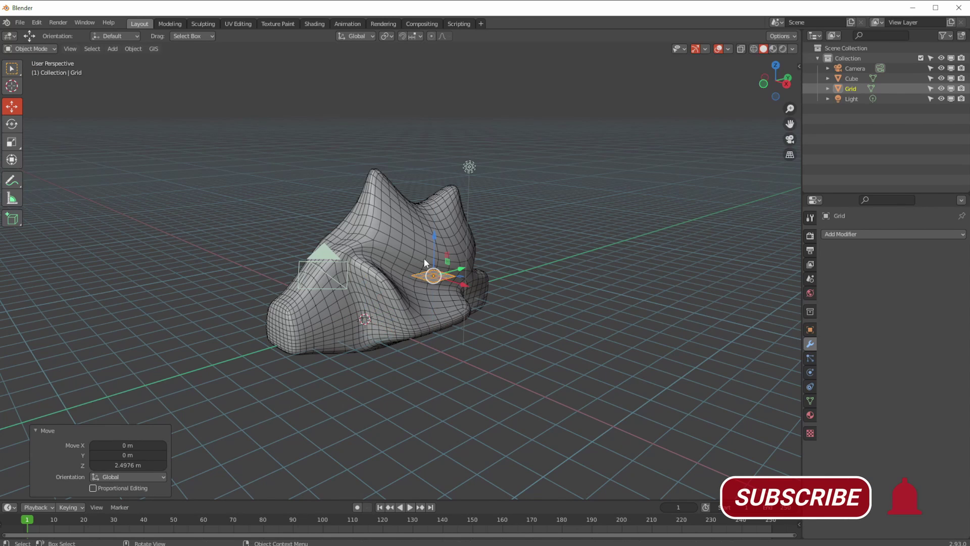
- Rotate the grid 90° about the Y axis so it stands upright
text(r)
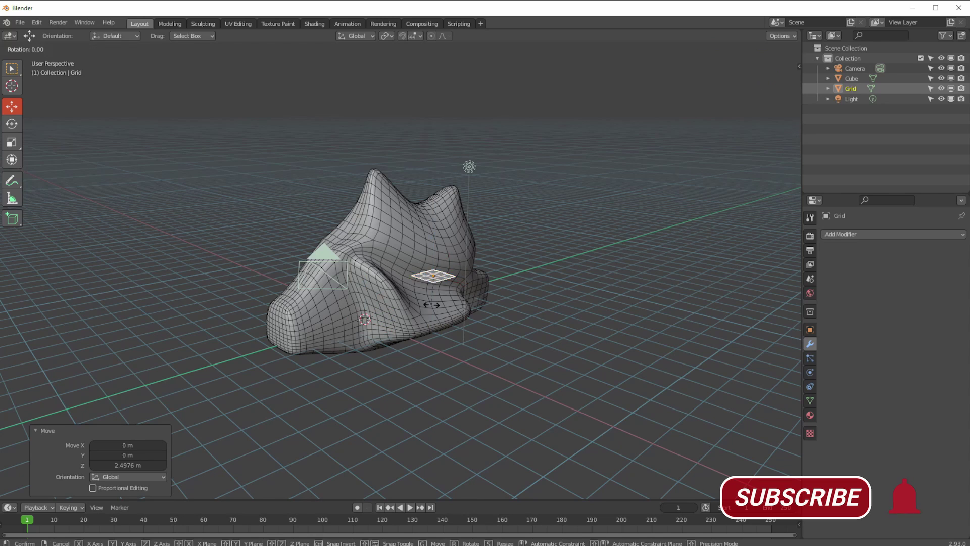
text(y90)
key(Return)
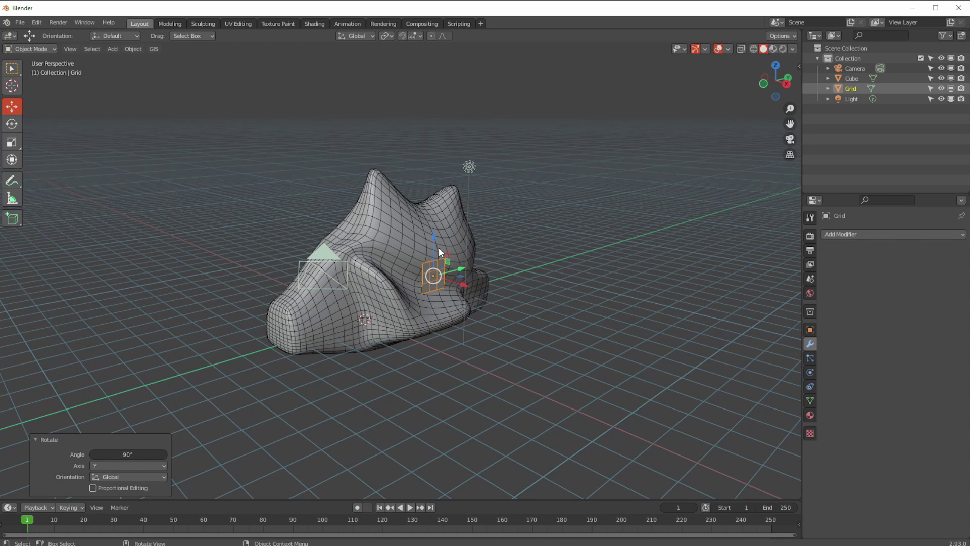
- Shift the grid along Y and lower it about 0.62 m along Z to line it up with the mesh's side
middle_drag(439, 251, 393, 250)
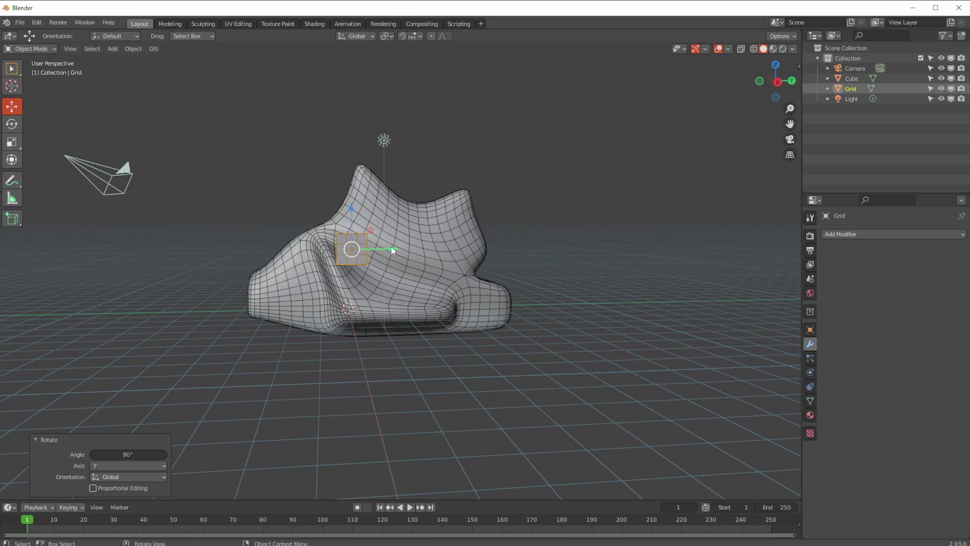
drag(393, 250, 431, 245)
middle_drag(432, 244, 387, 233)
drag(388, 234, 391, 258)
middle_drag(390, 258, 553, 239)
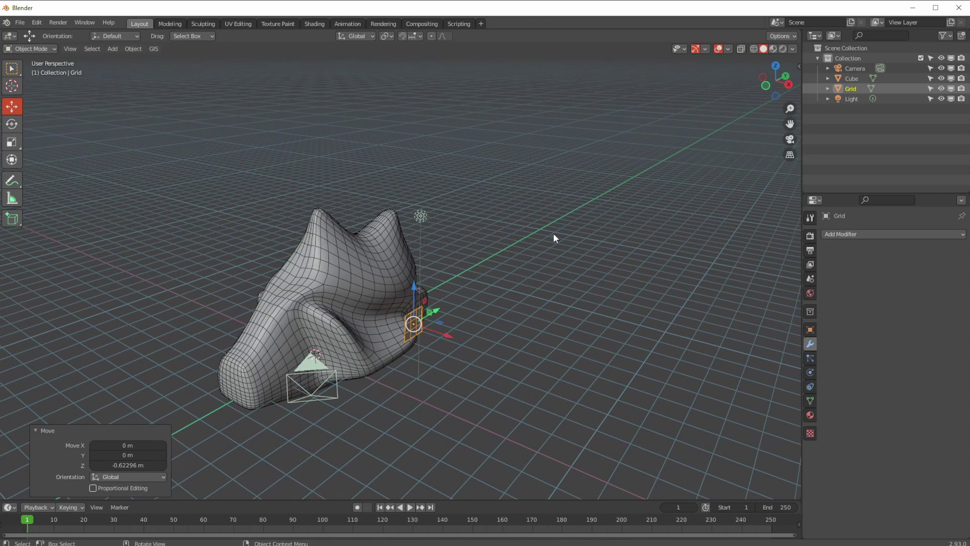
- Add a Shrinkwrap modifier to the grid and set its wrap method to Project
click(853, 234)
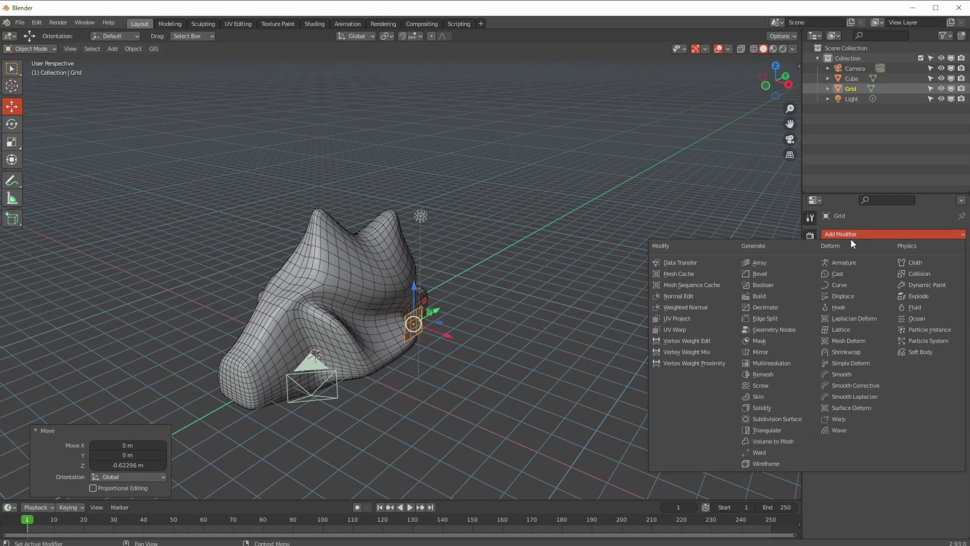
click(841, 352)
click(893, 266)
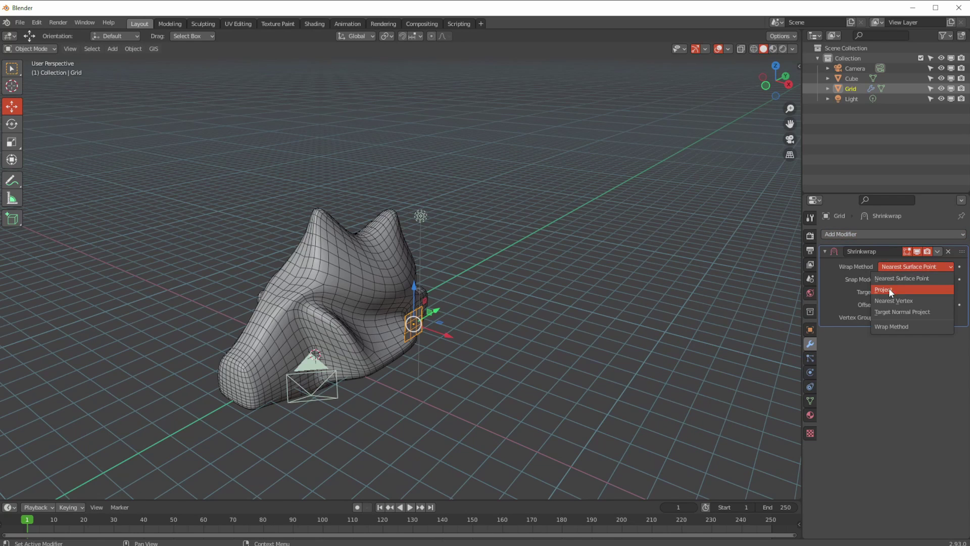
click(890, 287)
- Target the Cube in the grid's Shrinkwrap modifier and enable Negative projection alongside Positive
click(904, 378)
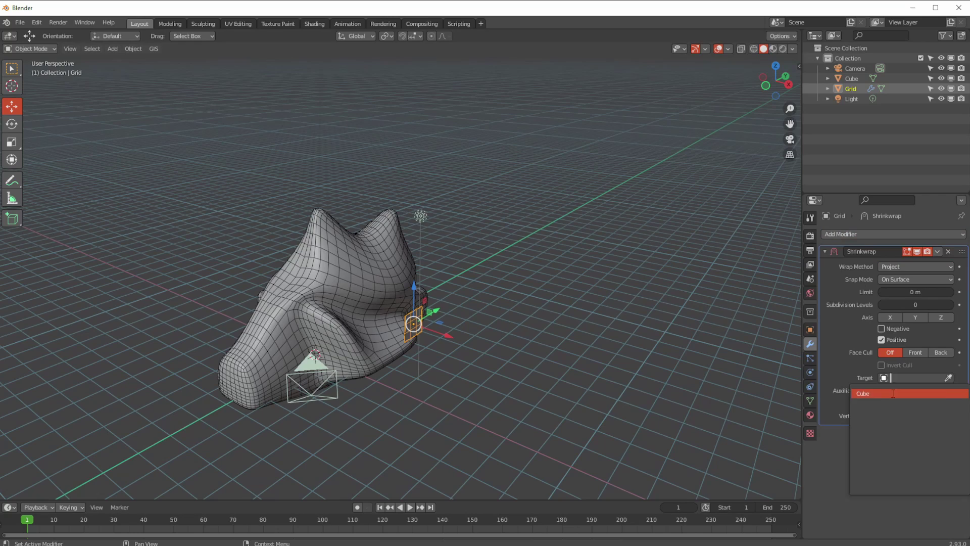
click(893, 393)
click(882, 329)
middle_drag(445, 376, 425, 296)
scroll(439, 368, up, 2)
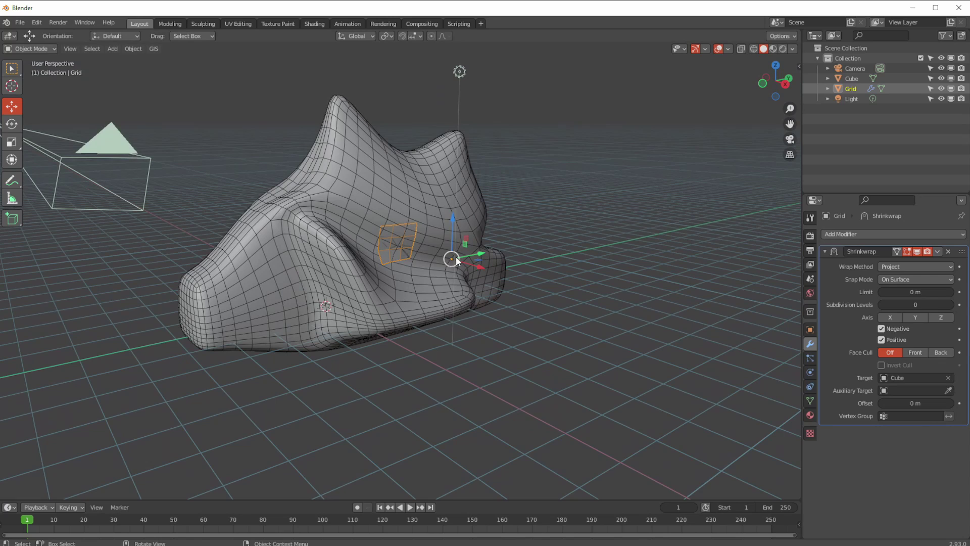
middle_drag(410, 256, 392, 263)
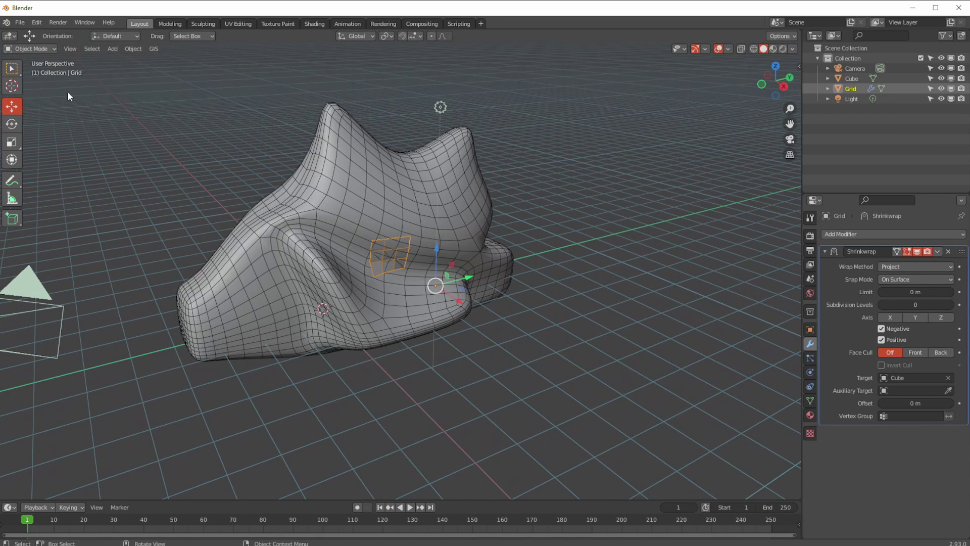
- In Edit Mode and the right view, move all grid vertices about 0.85 m along Y and -0.18 m along Z
click(17, 47)
click(19, 72)
middle_drag(329, 288, 344, 265)
key(KP_3)
scroll(346, 277, up, 3)
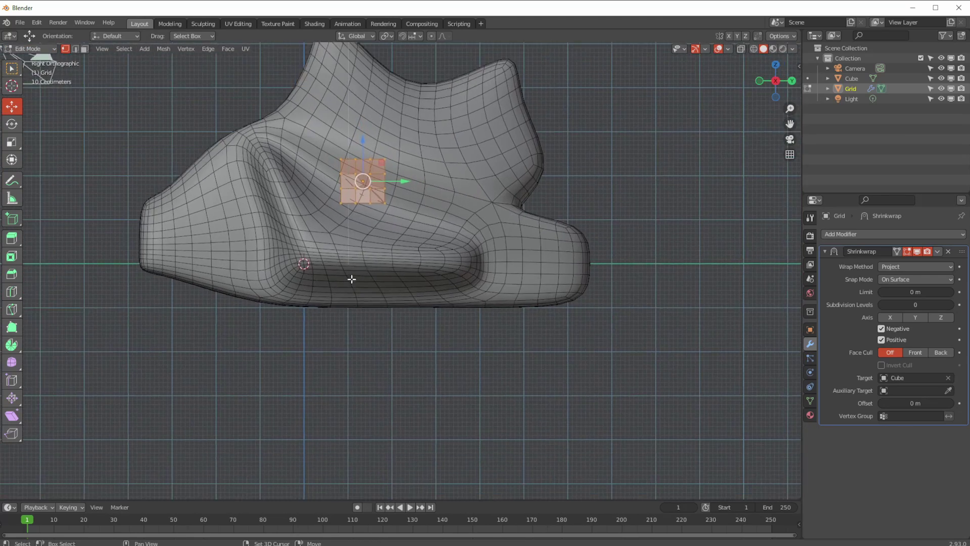
drag(368, 276, 412, 275)
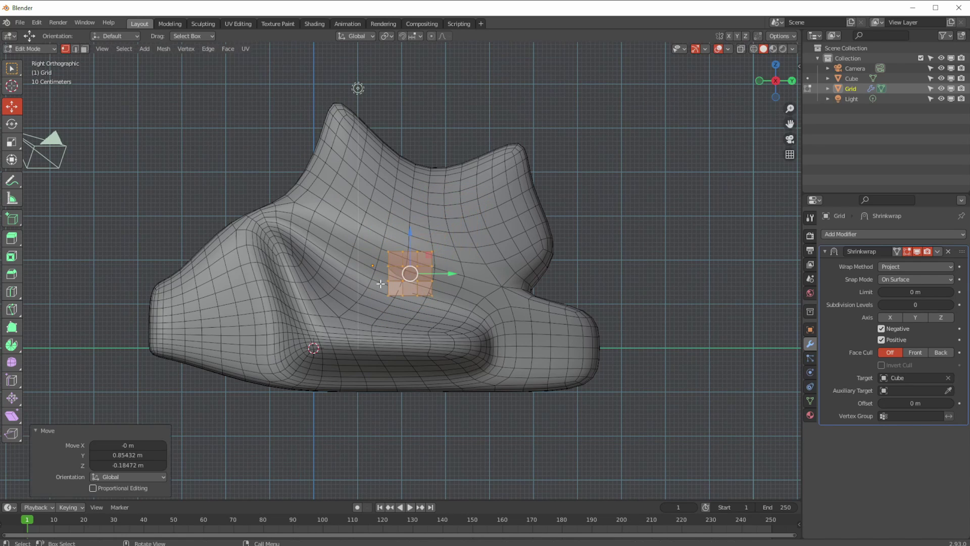
- Select only the grid's upper-left corner vertex as seen in the right orthographic view
middle_drag(412, 275, 400, 308)
key(KP_3)
scroll(522, 378, up, 4)
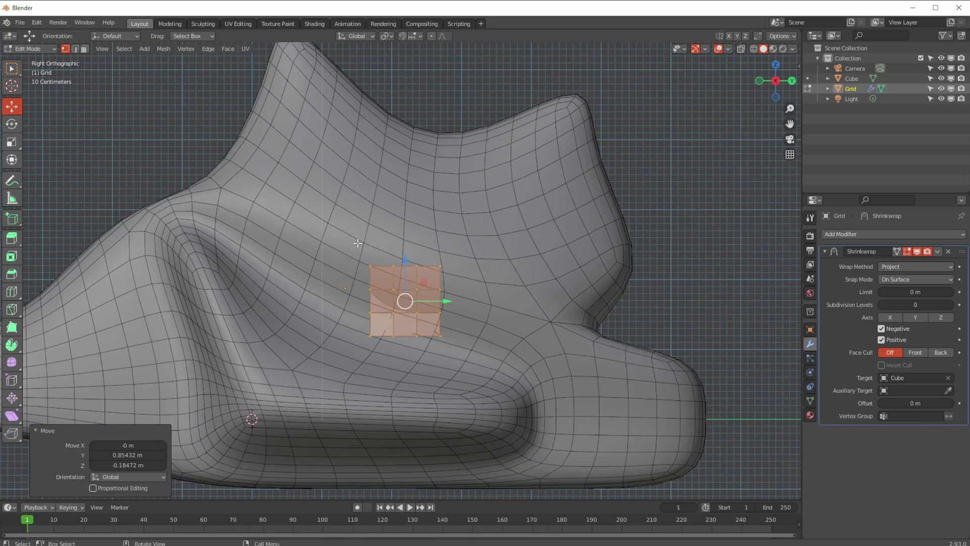
click(367, 270)
middle_drag(359, 265, 493, 279)
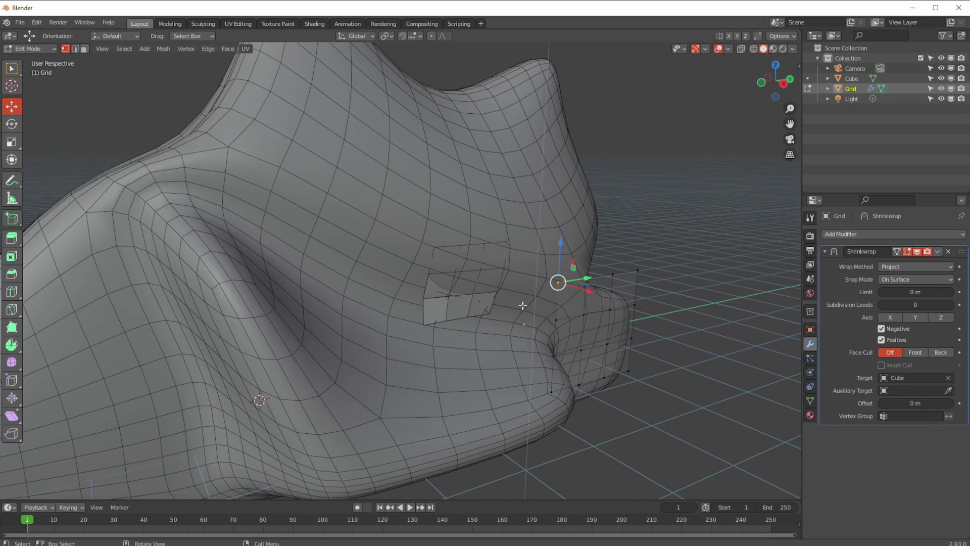
- Set the offset of the grid's Shrinkwrap modifier to 0.03 m and examine the patch from close up
click(951, 404)
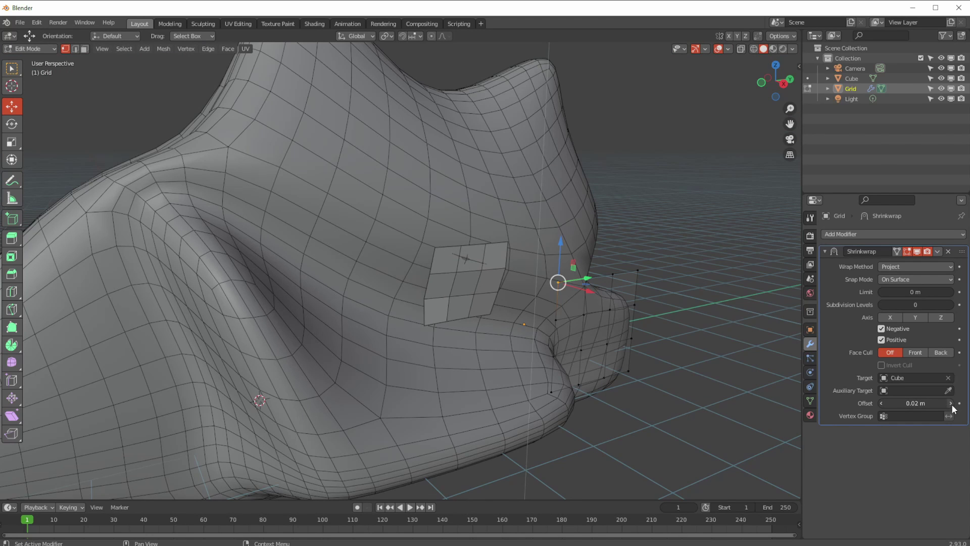
click(950, 403)
middle_drag(358, 223, 424, 290)
scroll(444, 245, up, 5)
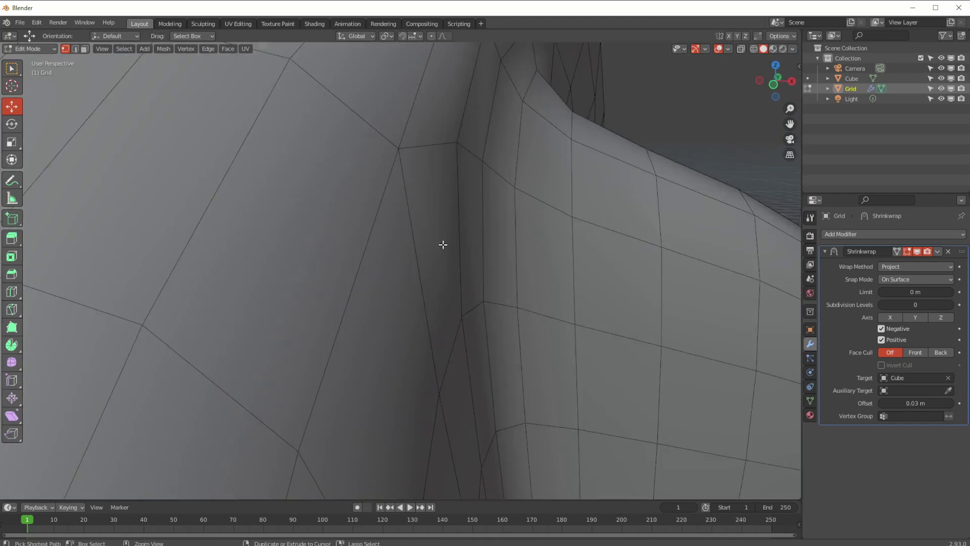
shift+middle_drag(444, 244, 316, 327)
scroll(365, 298, up, 2)
scroll(319, 283, down, 3)
middle_drag(318, 283, 286, 275)
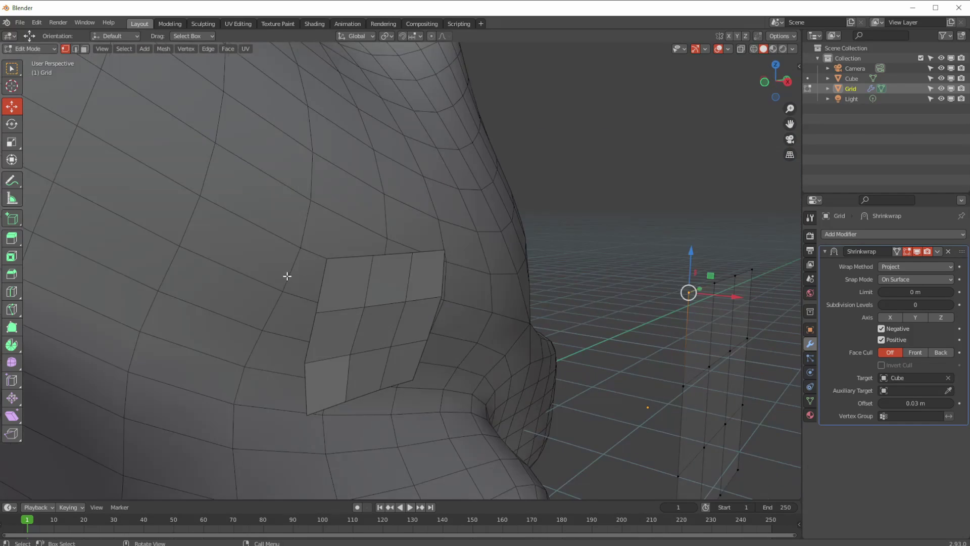
- Set the solid viewport shading to Random object colours so the patch and mesh are distinguishable, and examine them from several angles
scroll(310, 338, down, 7)
mouse_move(318, 355)
middle_down()
mouse_move(316, 308)
mouse_move(326, 323)
middle_up()
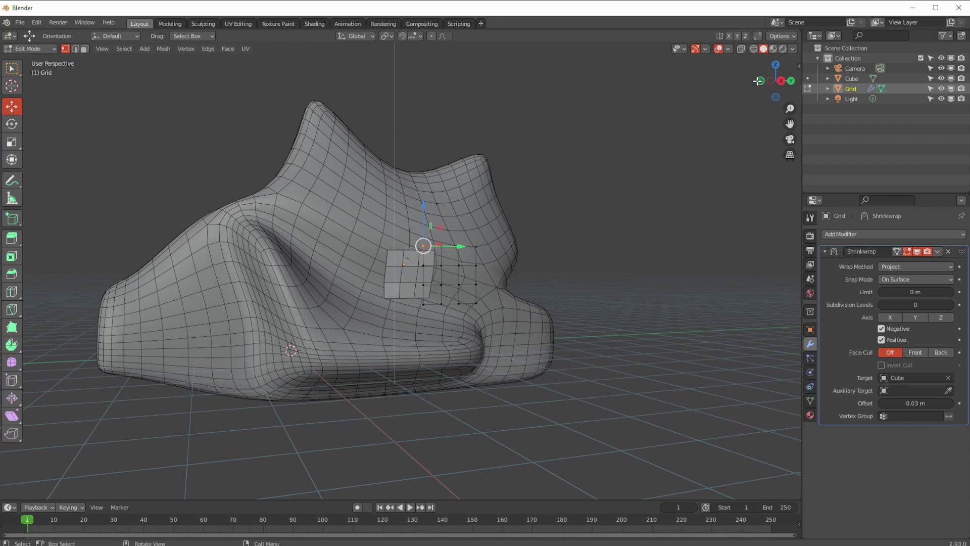
click(785, 49)
click(791, 49)
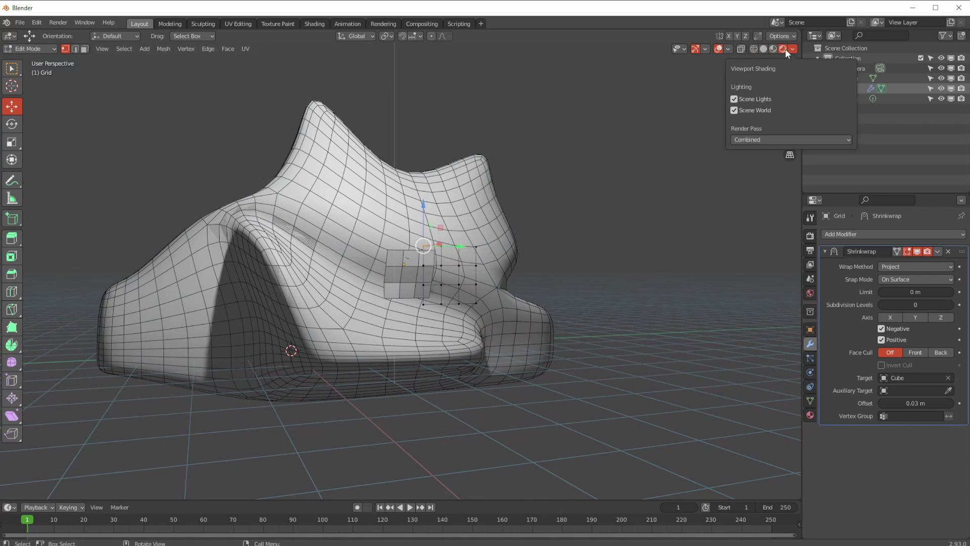
click(764, 48)
click(792, 48)
click(786, 186)
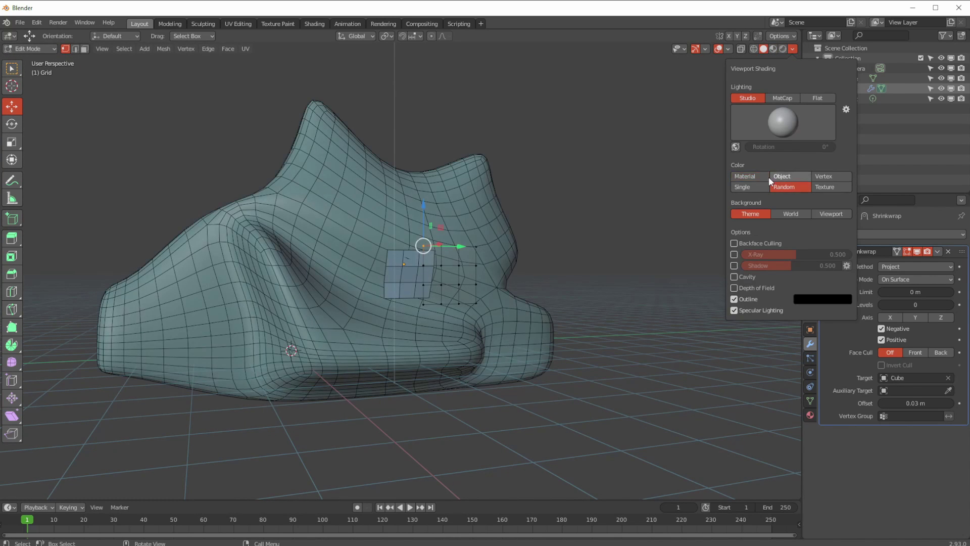
middle_drag(546, 283, 493, 313)
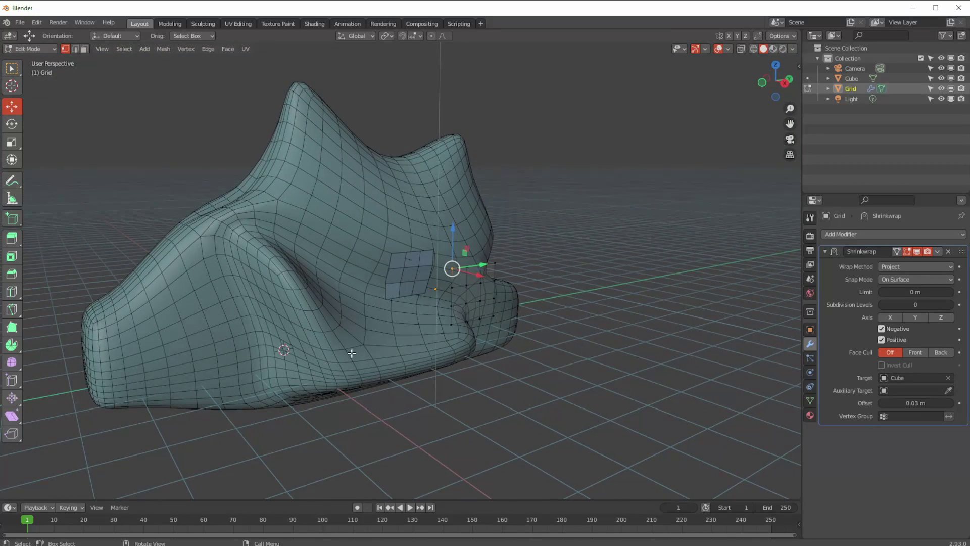
middle_drag(418, 332, 407, 311)
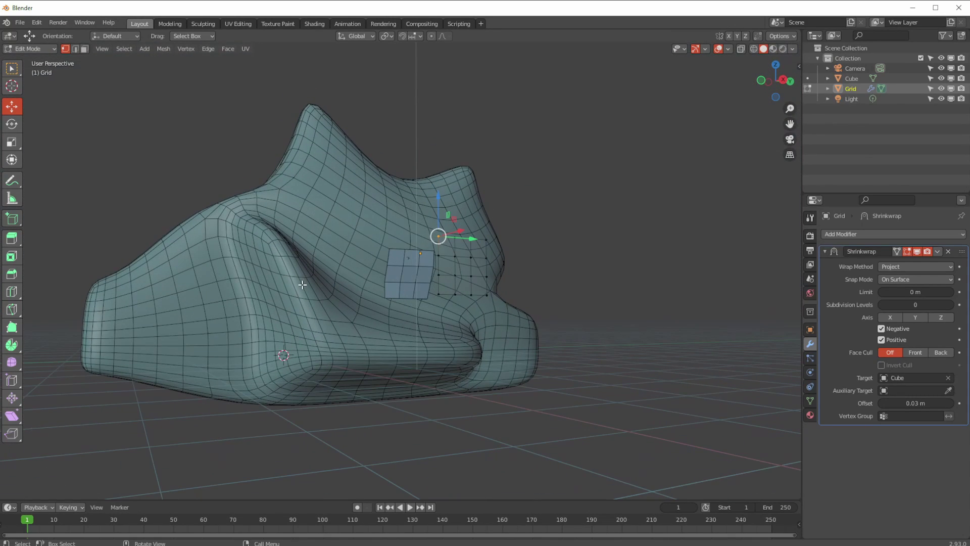
- Show the scene in Quad View with the grid patch framed in the right orthographic view
key(ctrl+alt+q)
scroll(495, 348, up, 5)
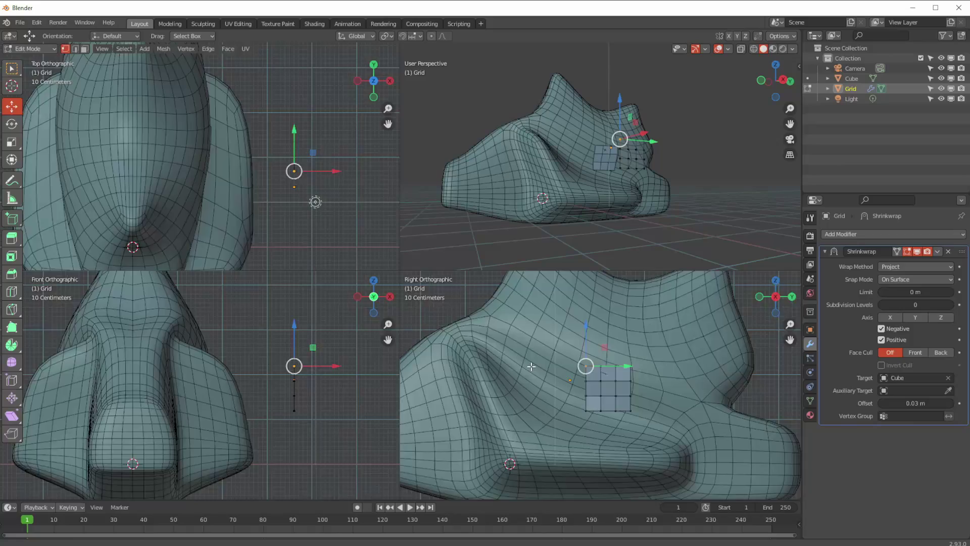
scroll(508, 384, down, 3)
shift+middle_drag(507, 384, 544, 392)
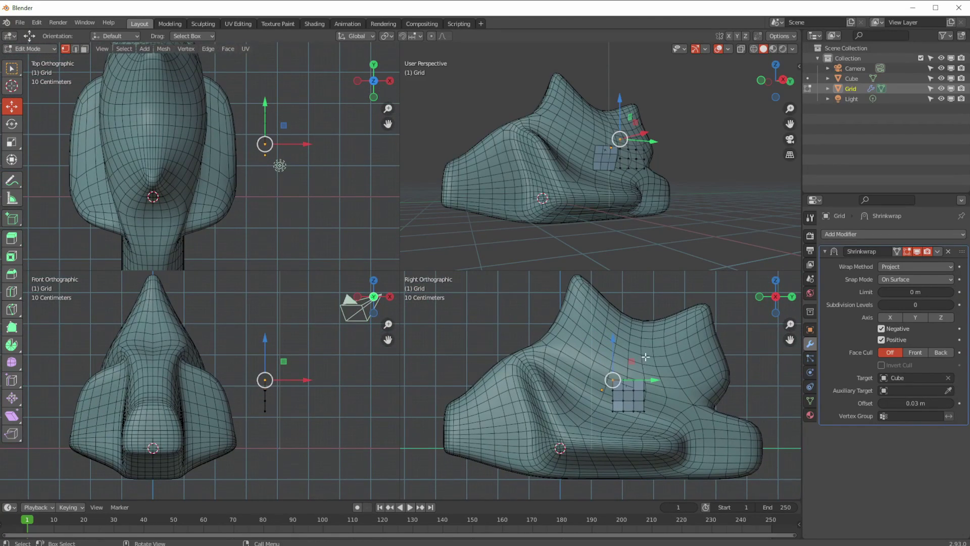
scroll(600, 385, up, 4)
- In the right orthographic view, spread the grid's left-edge vertices outward, moving the lower-left corner about -1.60 m along Y and 0.47 m along Z
drag(591, 343, 534, 319)
drag(604, 388, 635, 407)
drag(635, 407, 547, 368)
key(g)
drag(616, 415, 648, 475)
click(546, 394)
key(g)
click(507, 407)
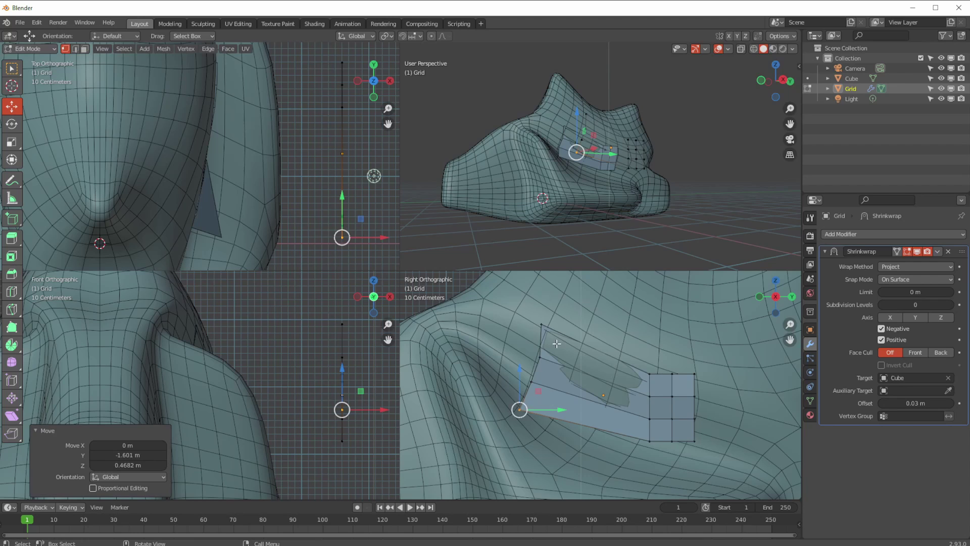
- Move the upper two right-edge vertices of the grid outward, the second one about 1.31 m along Y and -0.30 m along Z
shift+middle_drag(622, 410, 503, 357)
click(551, 339)
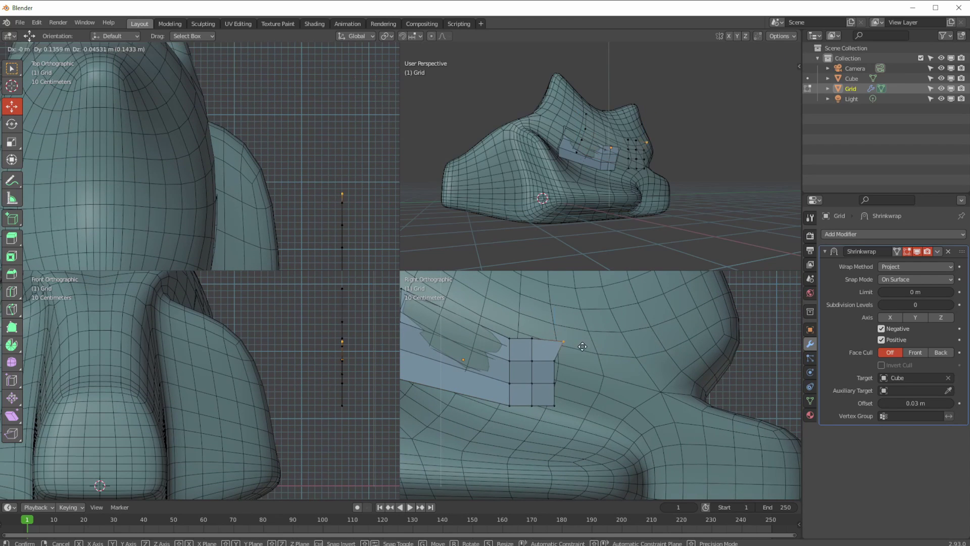
key(g)
click(636, 354)
click(559, 362)
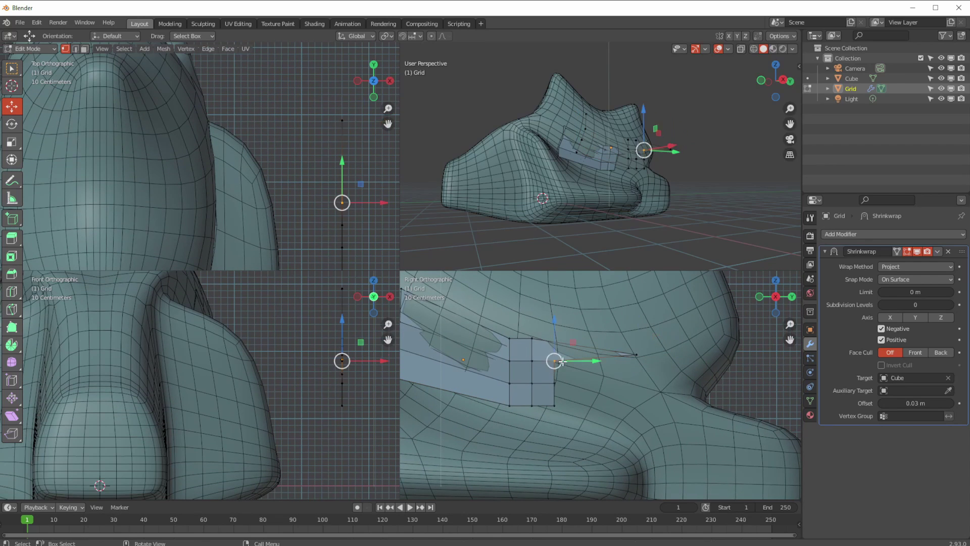
click(652, 390)
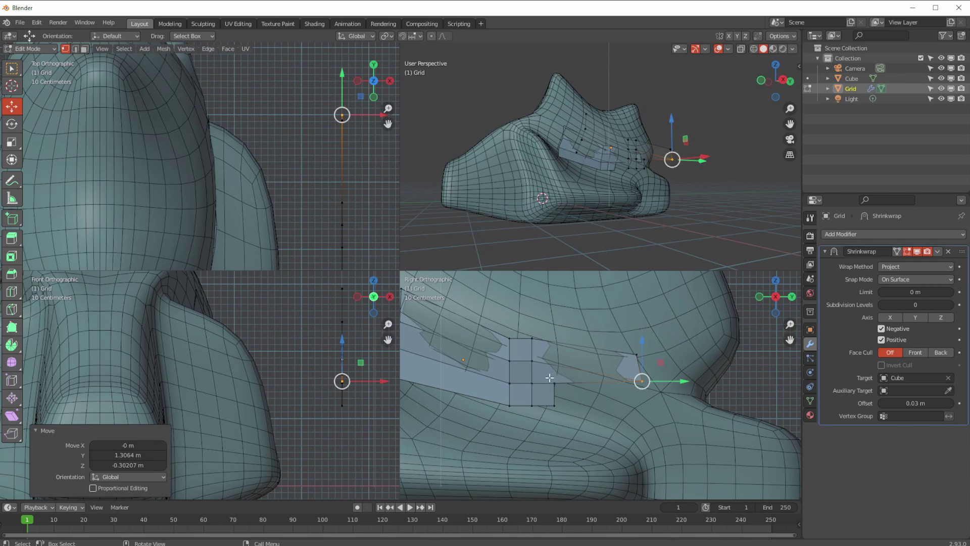
- Move the lower two right-edge vertices of the grid outward and downward to complete the widened right end
click(552, 381)
key(g)
click(627, 407)
click(553, 407)
key(g)
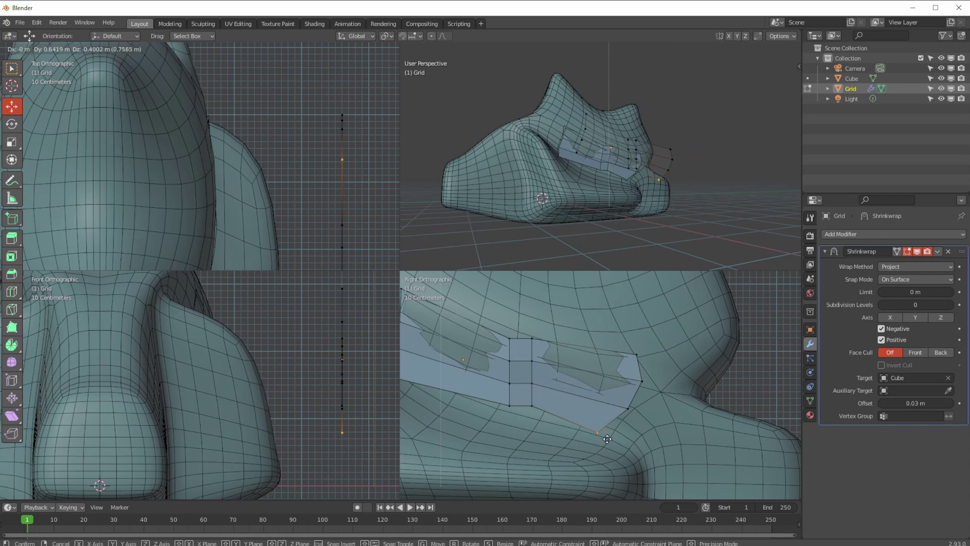
click(608, 436)
- Move the grid's right inner vertex column toward the middle of the stretched patch and rotate it 26.4°
shift+middle_drag(522, 403, 608, 419)
drag(590, 341, 612, 435)
drag(595, 388, 536, 364)
click(536, 364)
alt+click(626, 413)
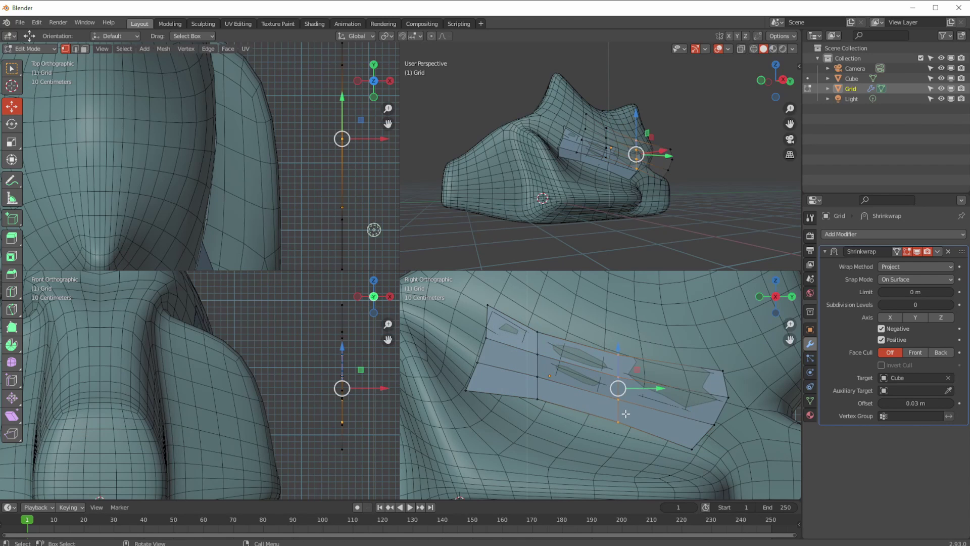
key(r)
click(596, 469)
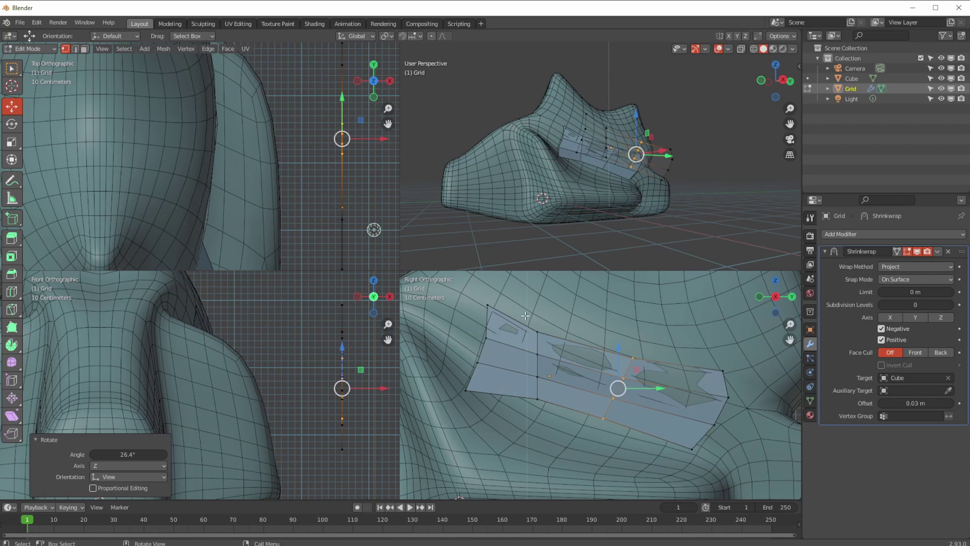
- Rotate the left inner vertex column to follow the patch's slant and pull both left corner vertices slightly inward
drag(526, 316, 553, 425)
key(r)
click(535, 435)
mouse_move(521, 215)
middle_down()
mouse_move(547, 219)
mouse_move(526, 222)
middle_up()
drag(455, 385, 475, 381)
drag(482, 298, 494, 318)
drag(487, 306, 499, 320)
middle_drag(523, 193, 517, 146)
- Move the right inner vertex column closer to the patch's right end, and select the left inner column
drag(602, 341, 635, 443)
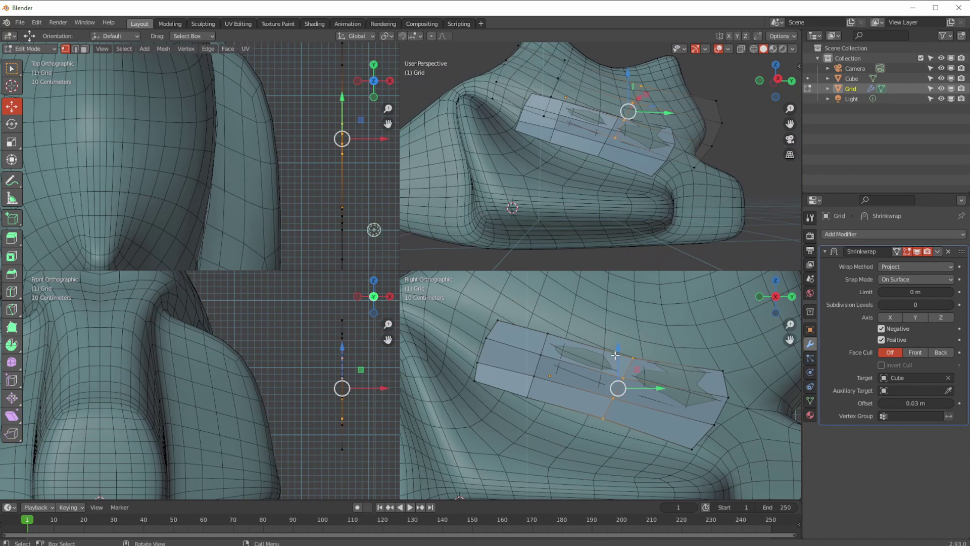
drag(621, 393, 657, 405)
drag(552, 425, 531, 318)
middle_drag(549, 209, 505, 227)
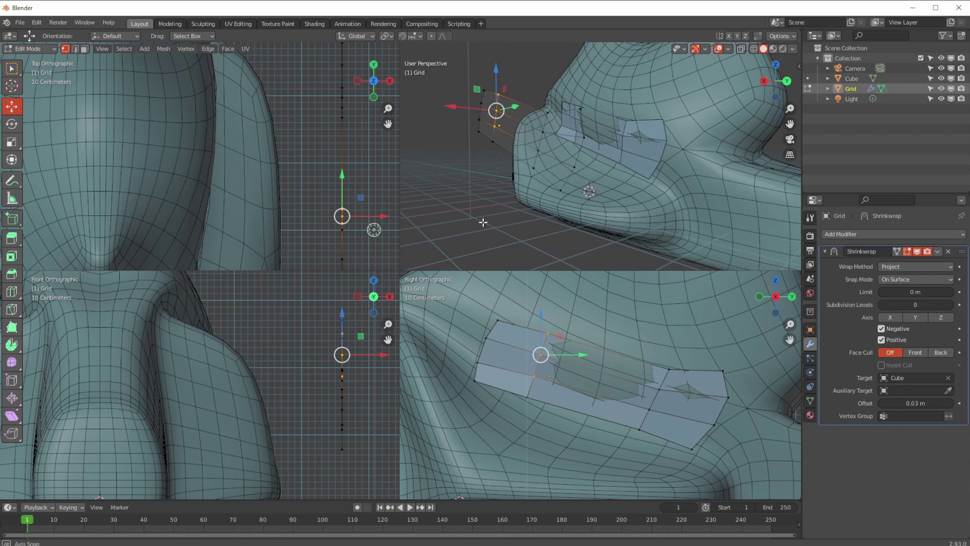
- Adjust the right-end vertices into a rounded outline, moving the right inner column's top vertex about -0.01 m along Y and -0.04 m along Z
drag(685, 445, 725, 432)
click(728, 397)
drag(730, 399, 733, 408)
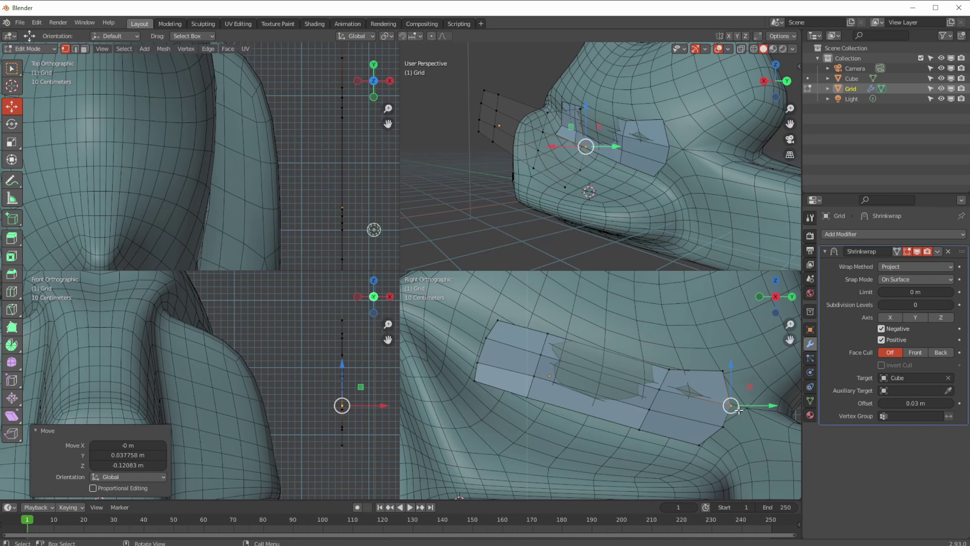
mouse_move(716, 362)
mouse_down()
mouse_move(736, 382)
mouse_move(726, 378)
mouse_move(728, 388)
mouse_up()
drag(662, 363, 678, 382)
drag(670, 369, 668, 373)
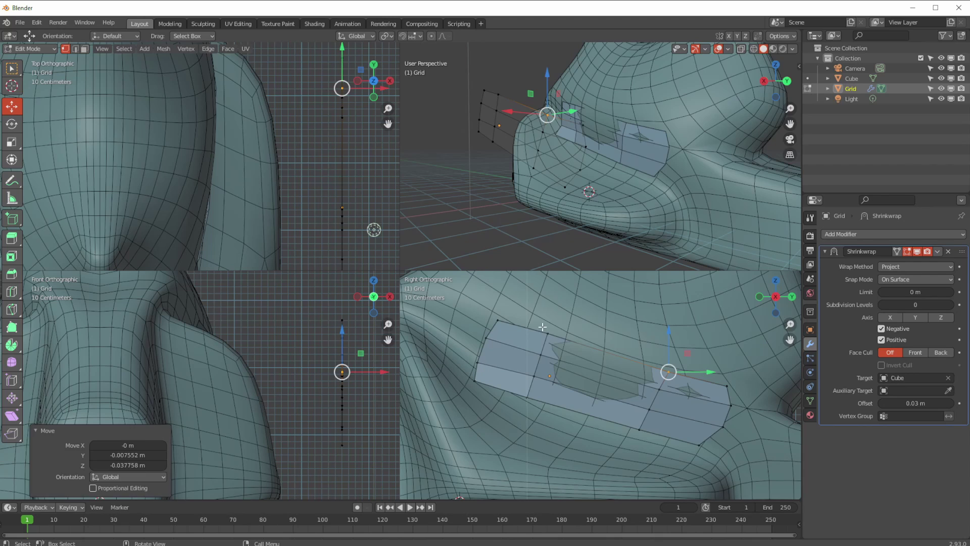
- Move the patch's lower-right corner vertex about -0.02 m along Y and 0.13 m along Z, and examine the wrapped result
click(547, 334)
click(541, 354)
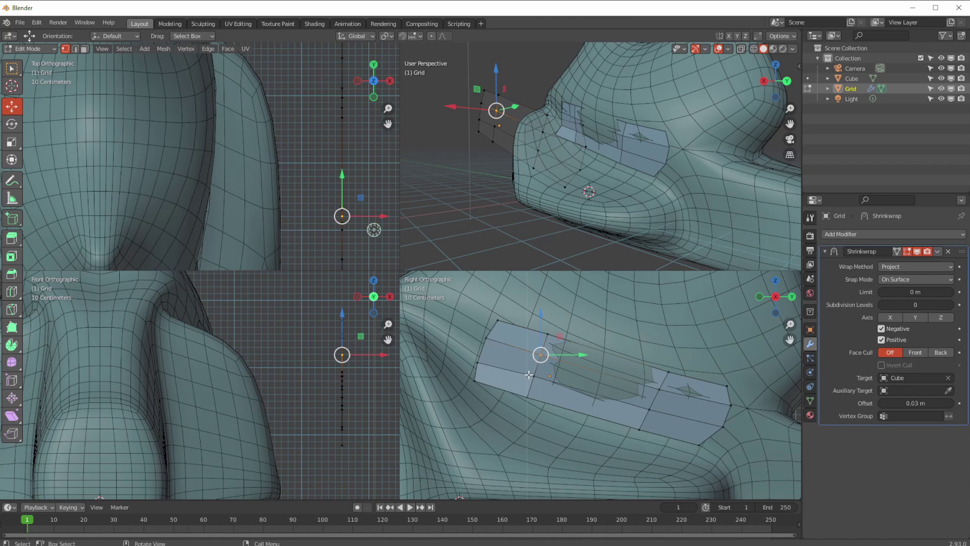
click(531, 375)
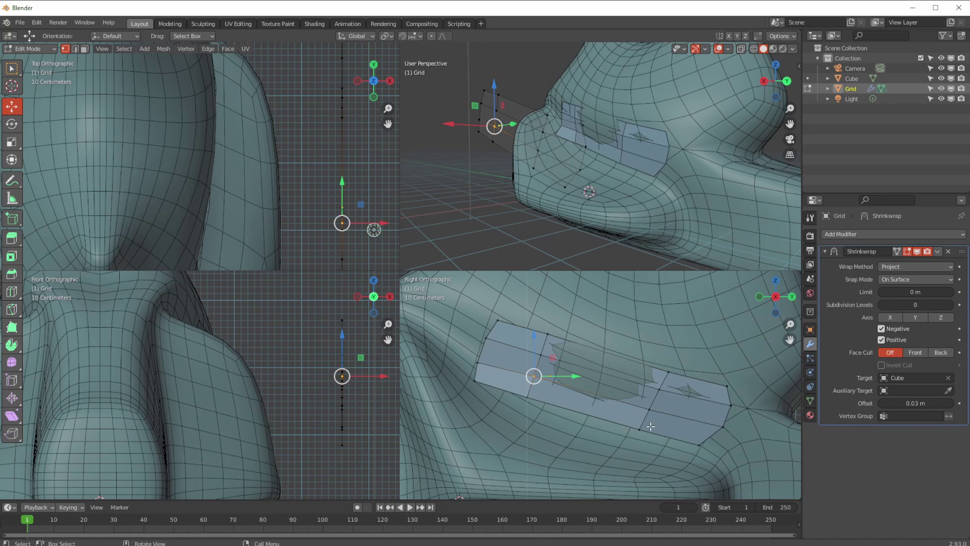
click(699, 445)
drag(699, 444, 697, 436)
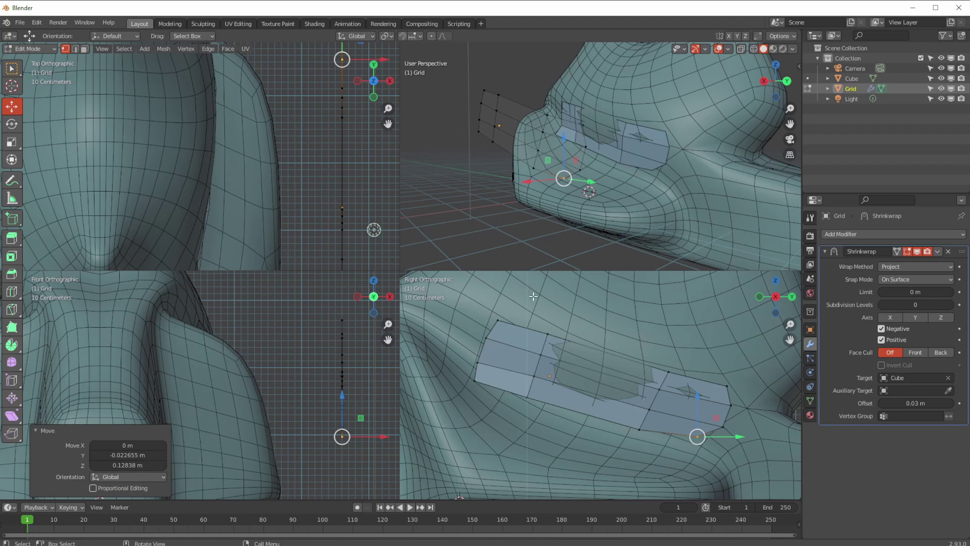
middle_drag(481, 211, 528, 232)
shift+middle_drag(586, 357, 583, 381)
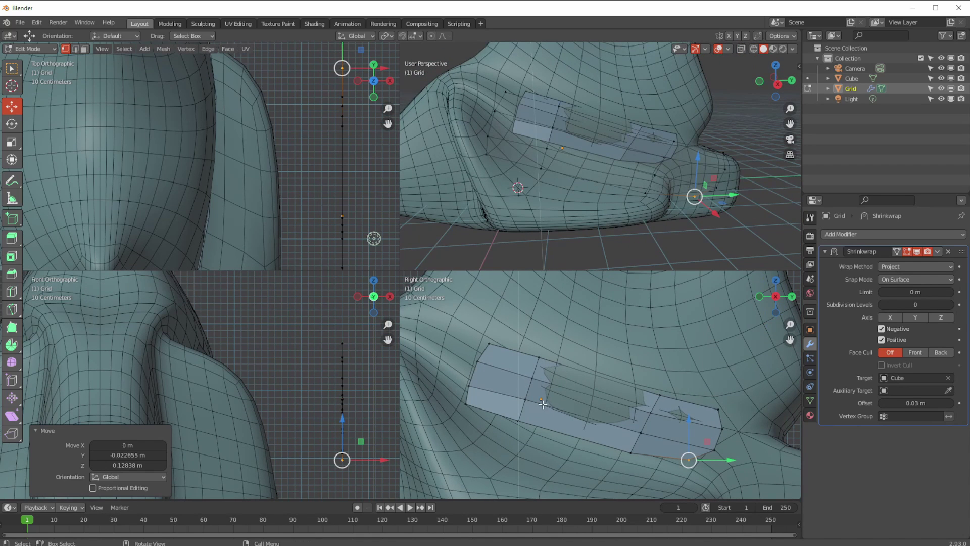
- Add a single loop cut across the middle of the patch's wide centre faces, and switch back to the Move tool
click(8, 293)
click(586, 146)
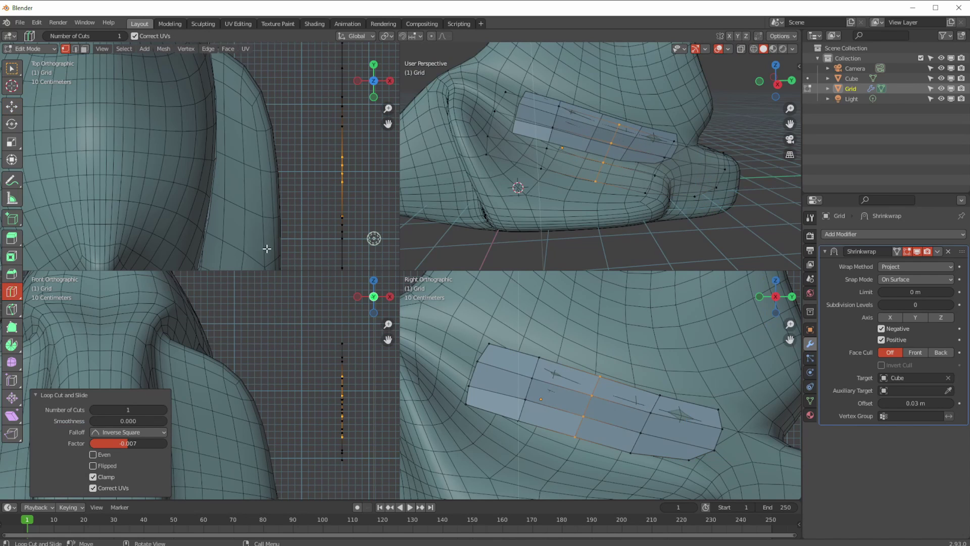
click(12, 106)
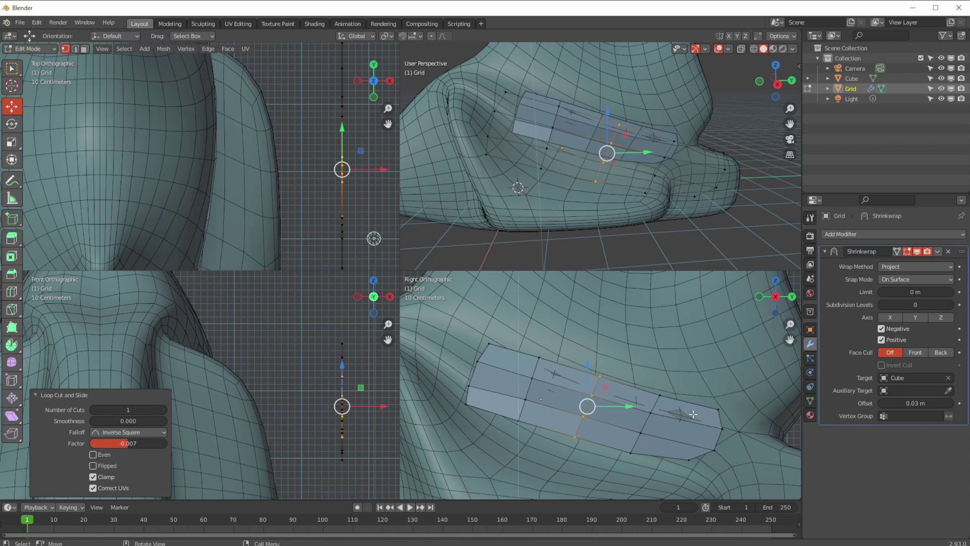
- Duplicate the upper face just right of the new loop cut and place the copy above the patch
key(3)
click(626, 396)
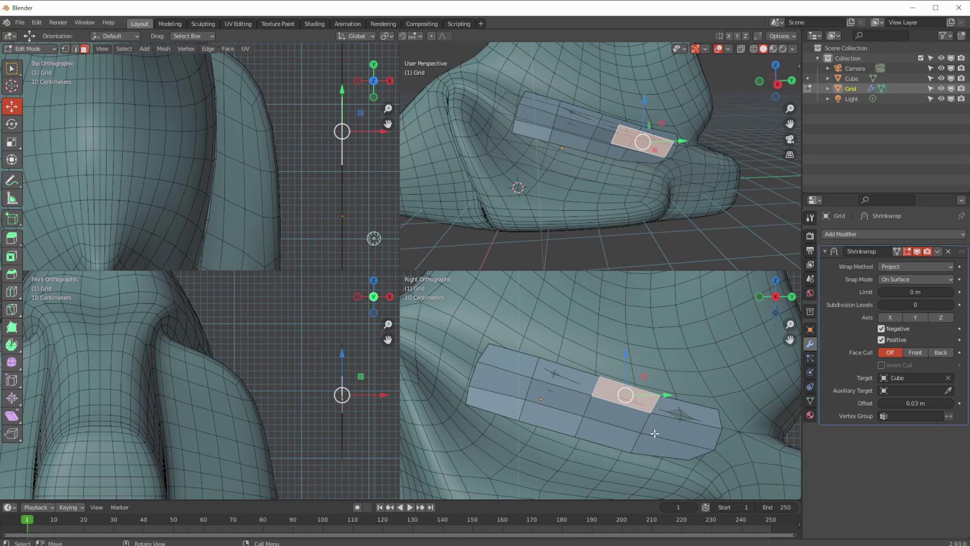
key(shift+d)
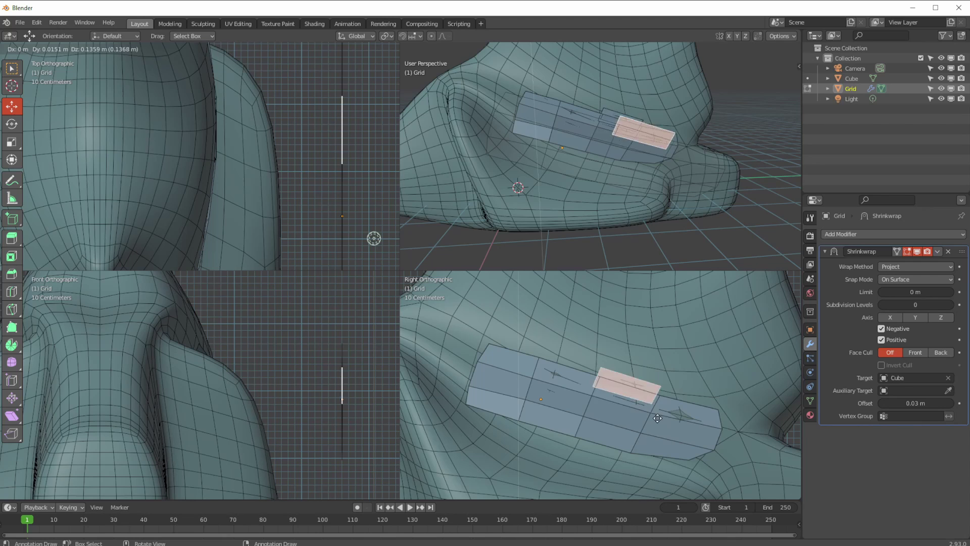
click(589, 275)
middle_drag(574, 234, 590, 242)
drag(634, 356, 643, 365)
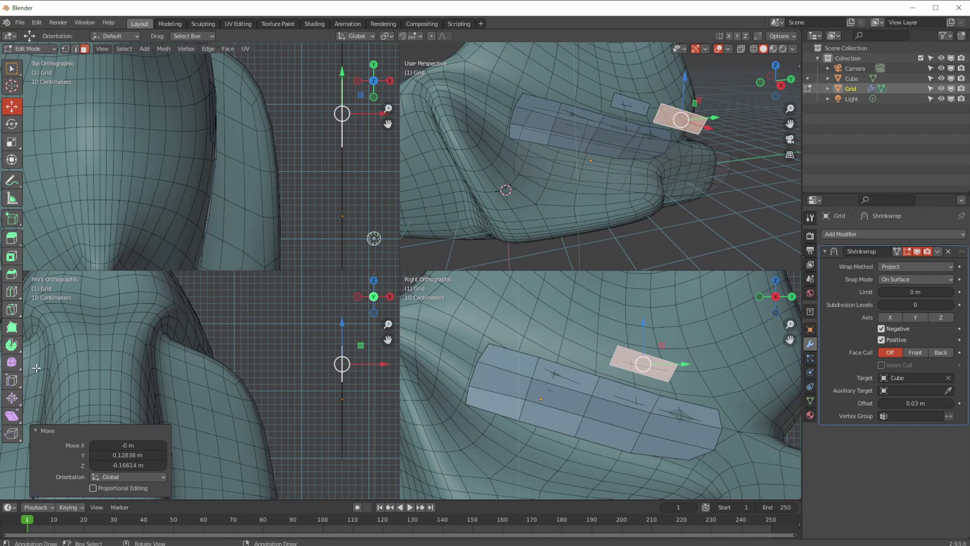
- With Poly Build, extend the duplicated face leftward into a curved strip that bends down toward the patch's upper-left corner
click(12, 327)
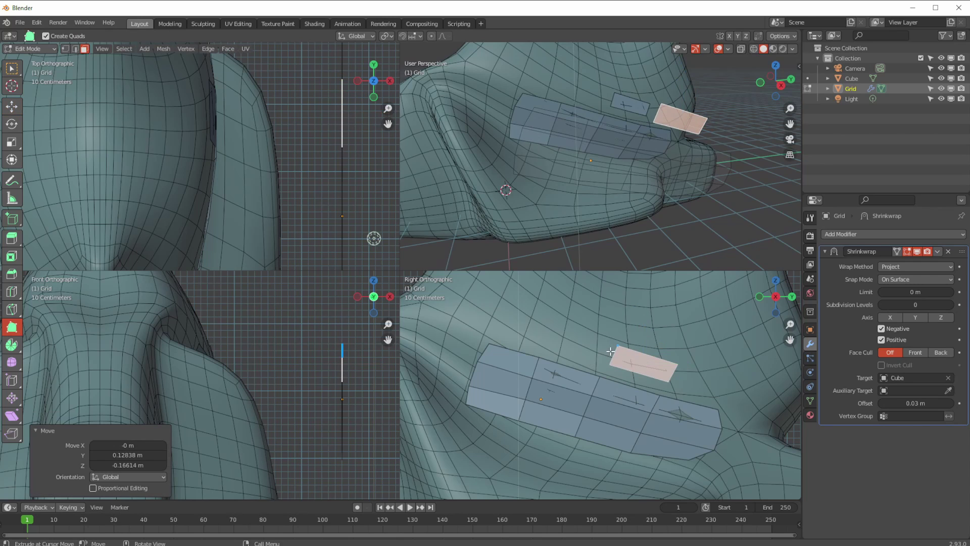
drag(598, 350, 553, 338)
ctrl+middle_drag(539, 350, 538, 356)
scroll(537, 356, up, 1)
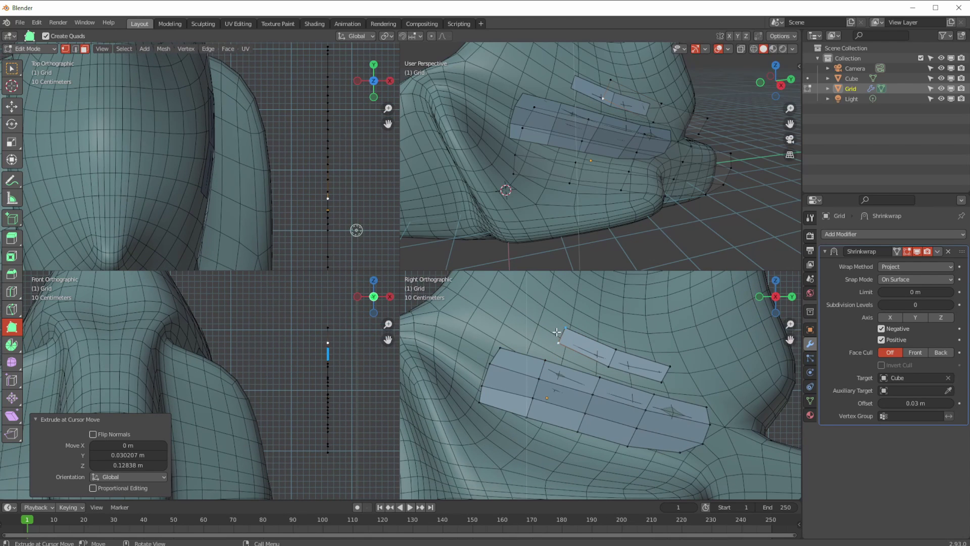
drag(544, 326, 474, 354)
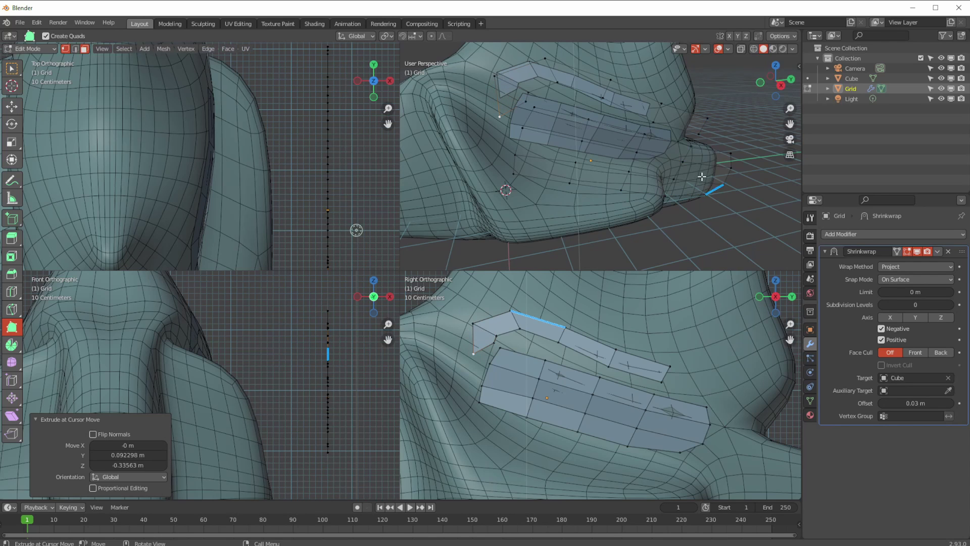
- Enable Auto Merge in the active tool's options
key(n)
click(796, 90)
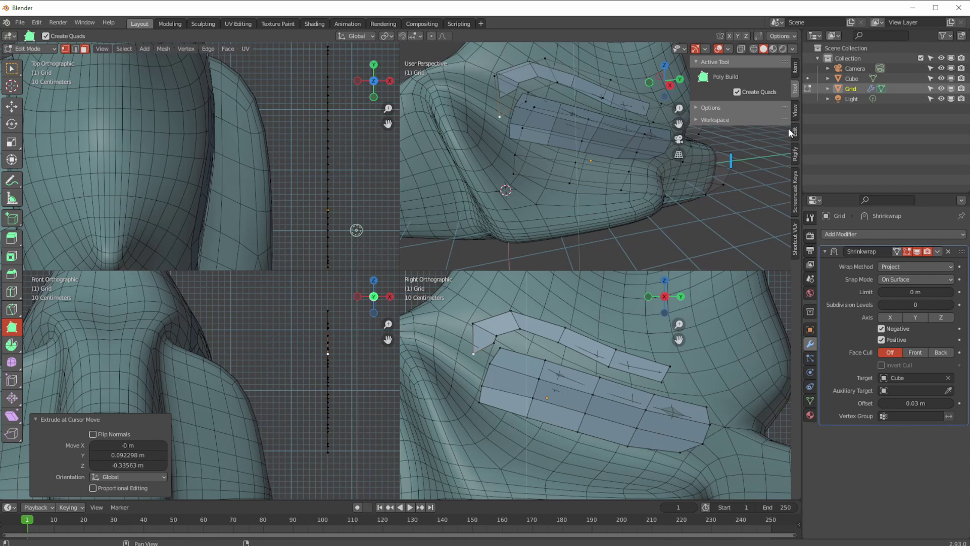
click(708, 107)
click(711, 189)
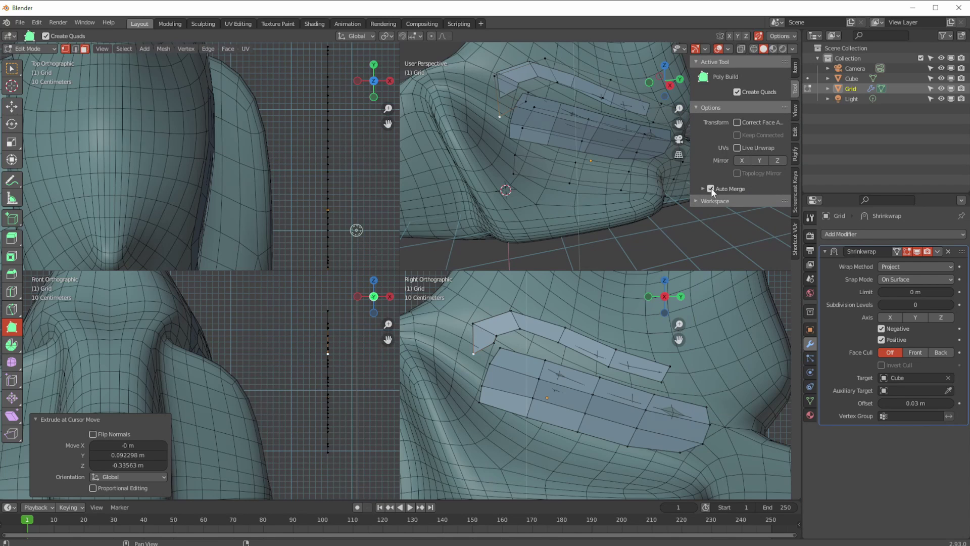
- With Poly Build, extrude the curved strip's lower end edge about 0.10 m along Y and -0.09 m along Z toward the patch
ctrl+click(496, 343)
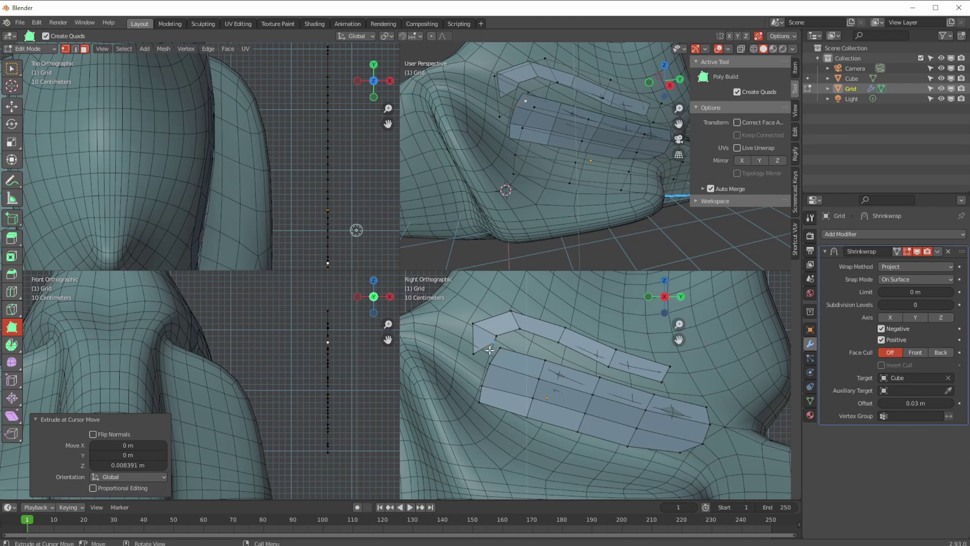
scroll(489, 350, up, 4)
shift+middle_drag(490, 350, 609, 414)
drag(493, 381, 504, 390)
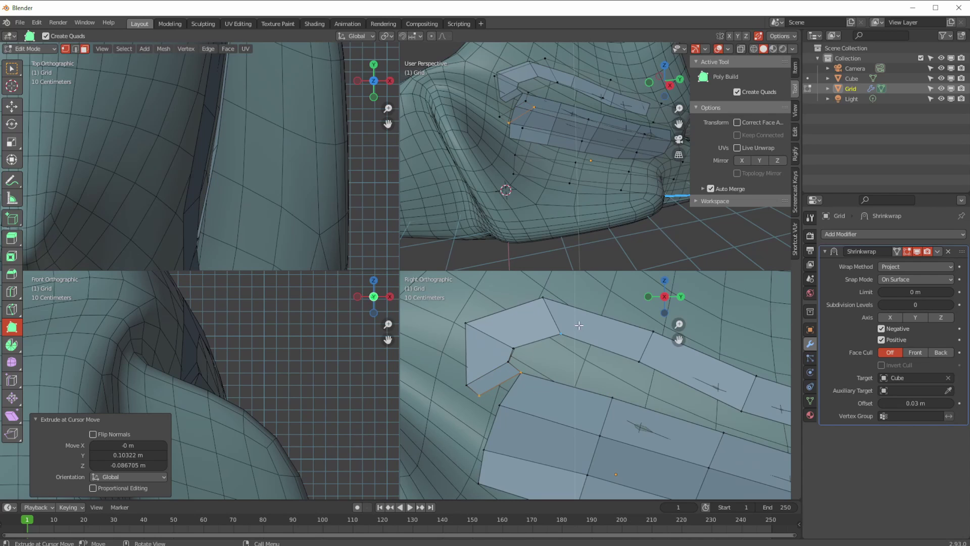
- Set the Auto Merge threshold to 0.02 m and weld the curved strip's lower end to the patch's upper-left corner with Poly Build
click(703, 189)
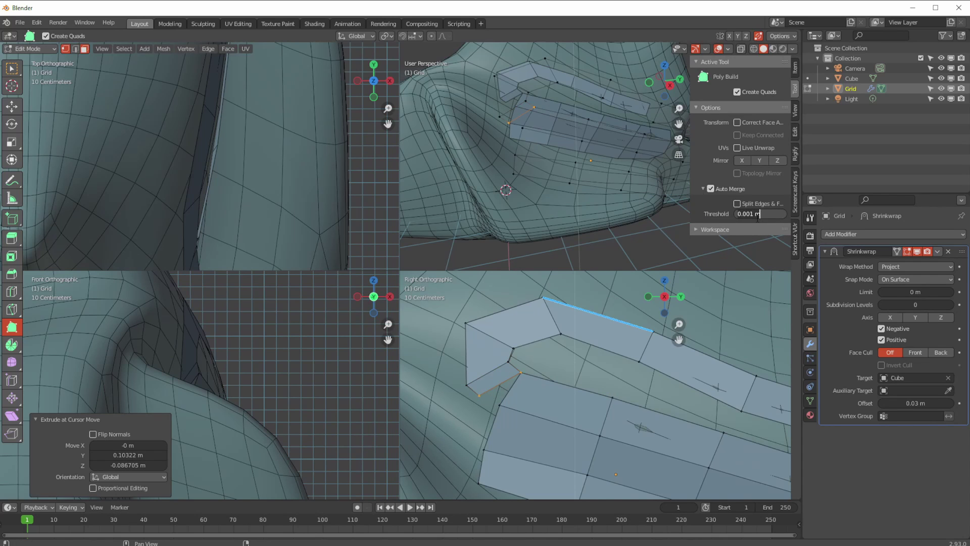
key(Return)
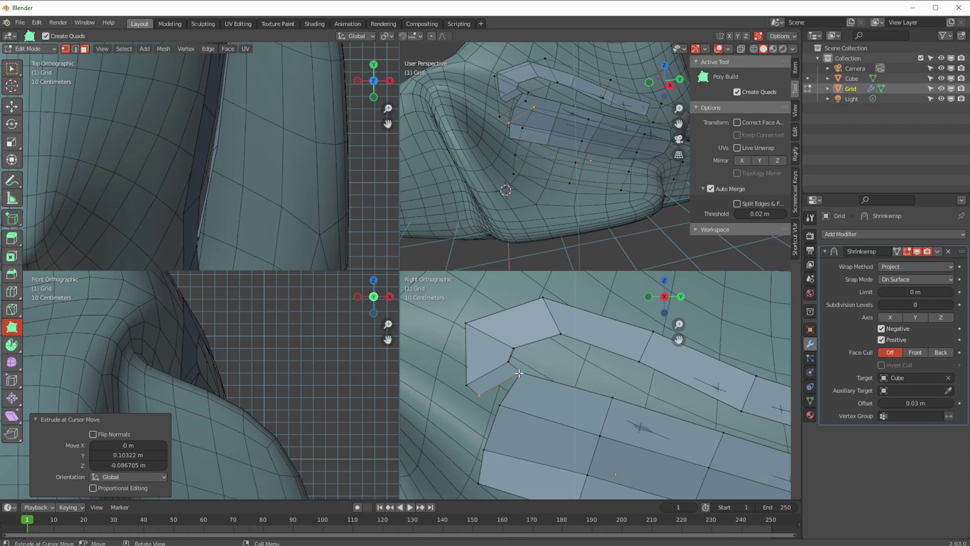
drag(520, 373, 500, 404)
ctrl+middle_drag(520, 379, 471, 363)
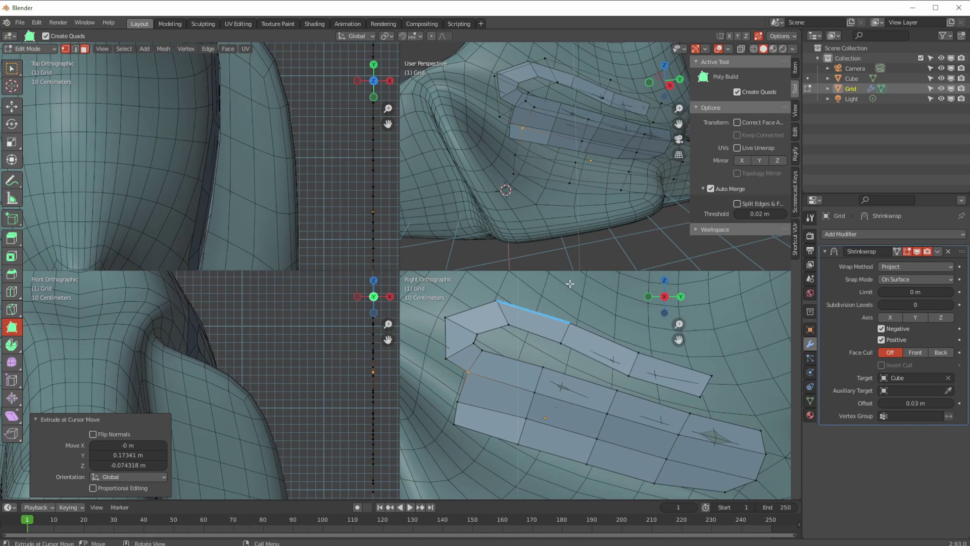
- With Poly Build, extend the upper strip's right end in a downward curve and weld it to the patch's upper-right corner
mouse_move(498, 160)
middle_down()
mouse_move(460, 142)
mouse_move(481, 157)
middle_up()
shift+middle_drag(707, 393, 571, 359)
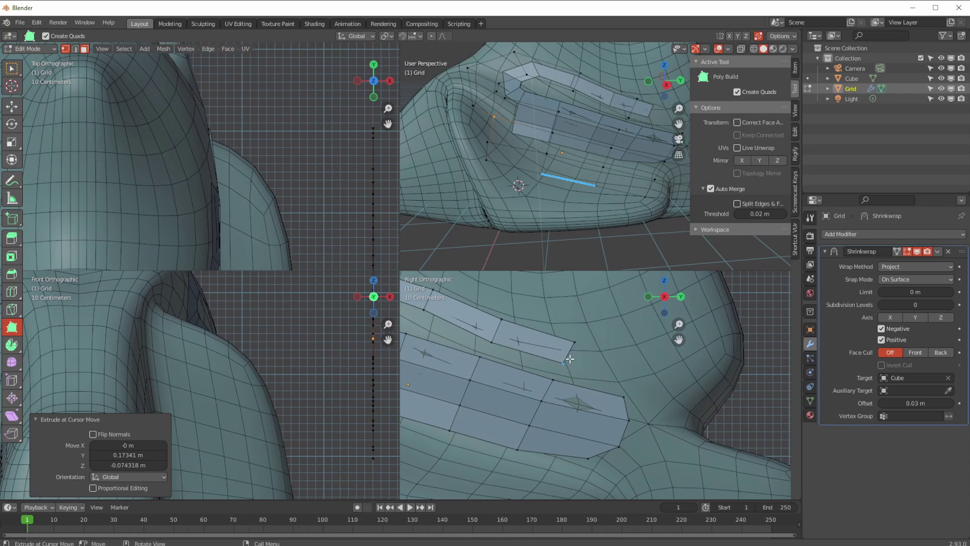
drag(589, 359, 646, 408)
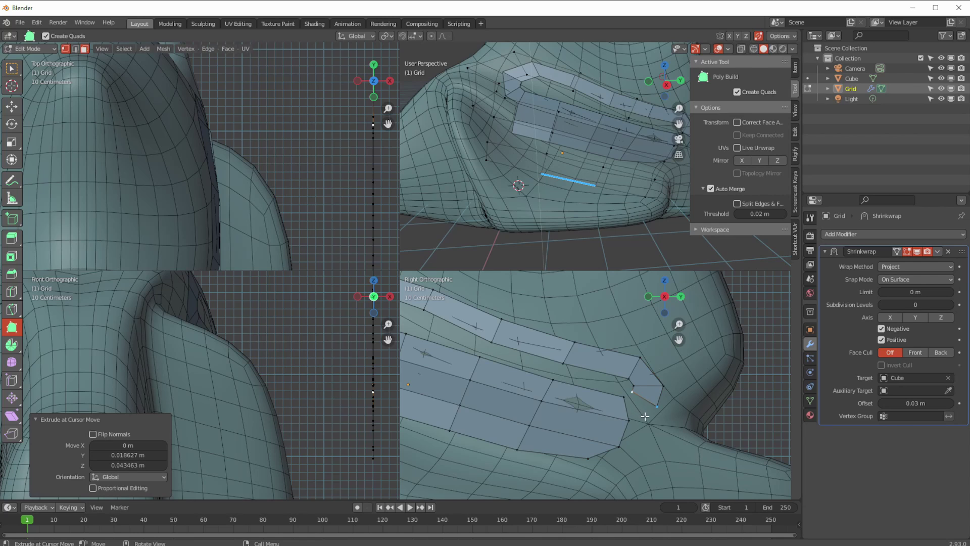
ctrl+middle_drag(645, 414, 642, 389)
shift+middle_drag(642, 393, 600, 382)
drag(599, 382, 577, 411)
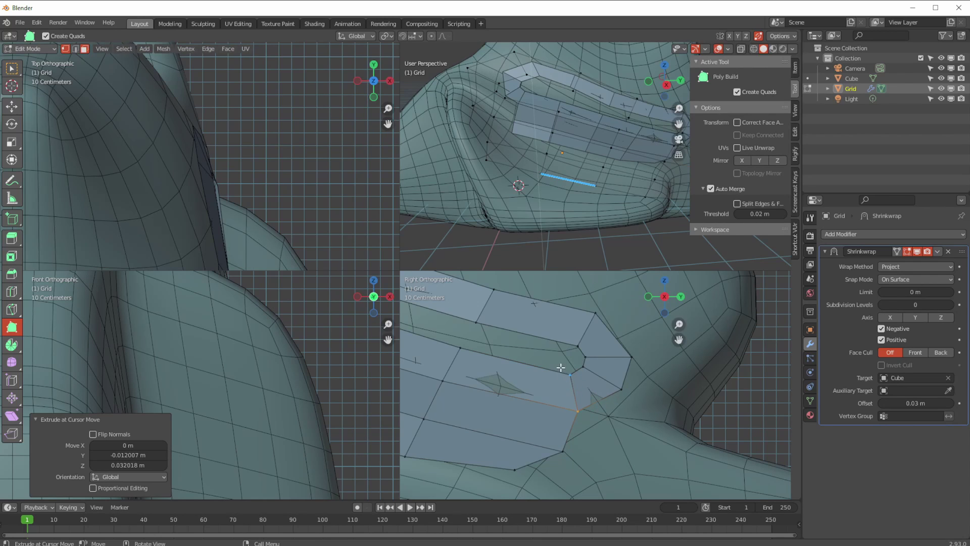
mouse_move(570, 375)
mouse_down()
mouse_move(572, 385)
mouse_move(571, 376)
mouse_up()
ctrl+middle_drag(559, 337, 559, 365)
- Leave the quad view for a single perspective view and switch the grid to Object Mode
middle_drag(526, 168, 550, 223)
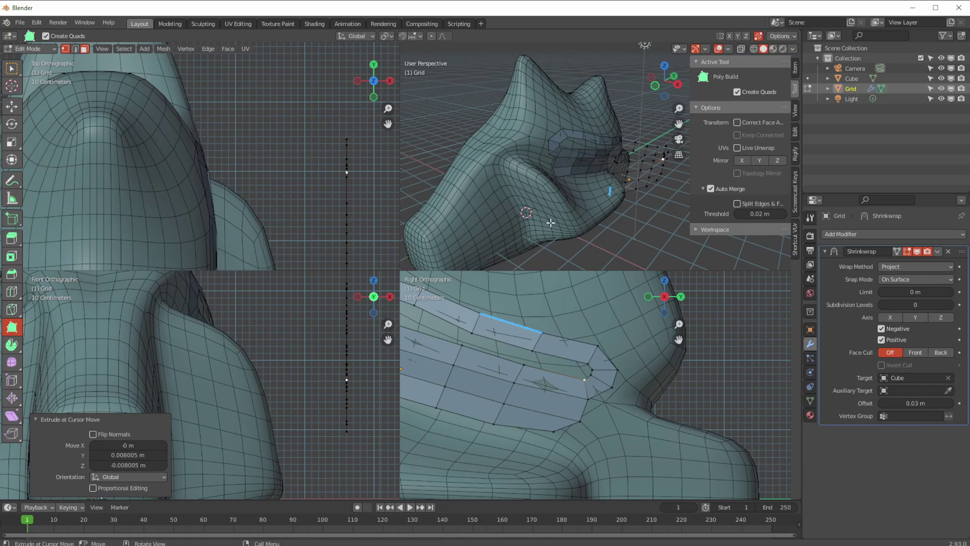
key(ctrl+alt+q)
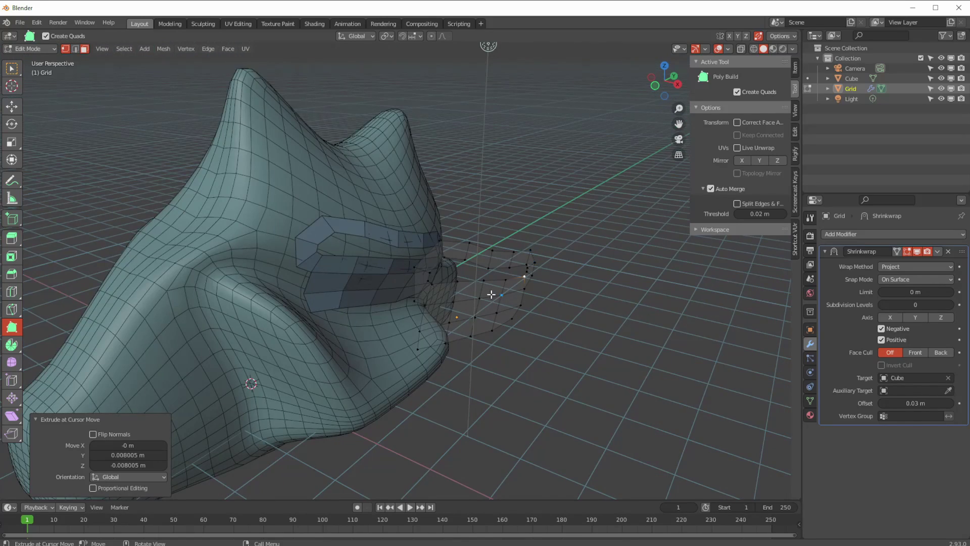
middle_drag(492, 294, 427, 286)
click(45, 49)
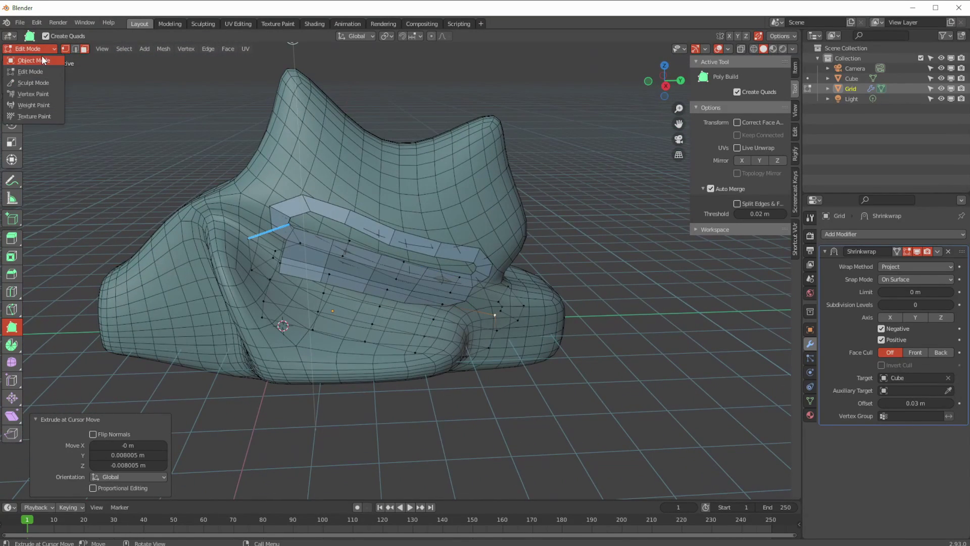
click(44, 58)
middle_drag(221, 222, 377, 307)
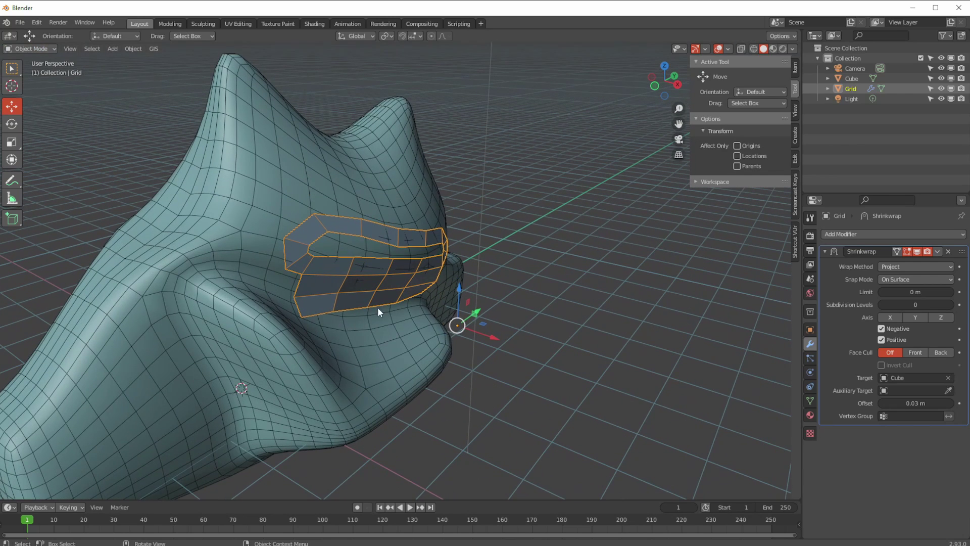
- Add a Subdivision Surface modifier to the grid and move it above the Shrinkwrap modifier
click(835, 235)
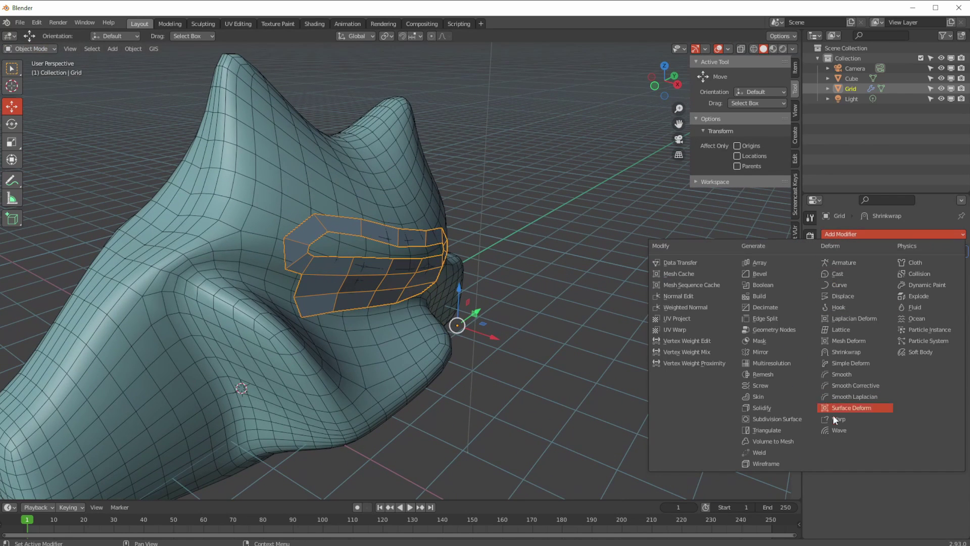
click(788, 419)
drag(962, 266, 962, 251)
mouse_move(377, 329)
middle_down()
mouse_move(390, 323)
mouse_move(354, 313)
mouse_move(420, 327)
mouse_move(390, 322)
middle_up()
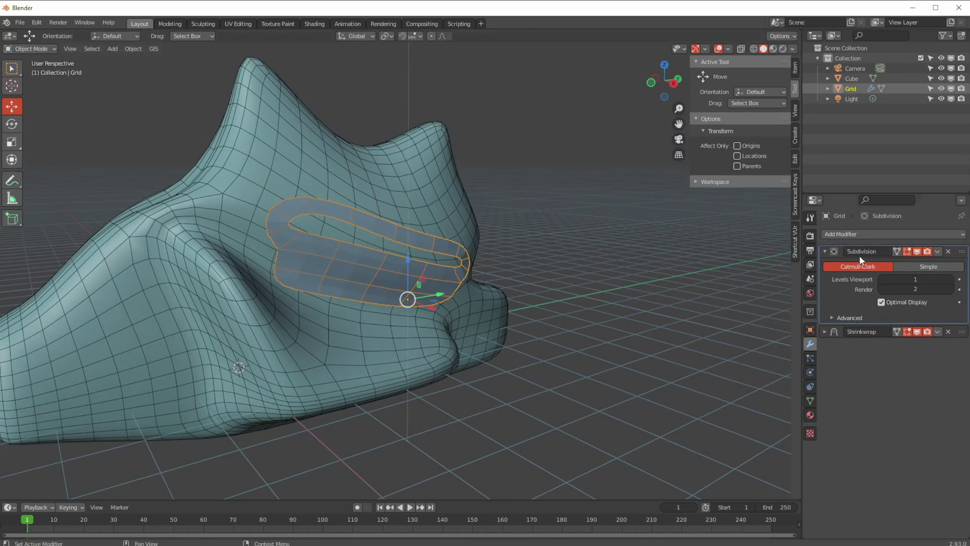
- Add a Solidify modifier to the grid and set its thickness to -0.1 m
click(868, 234)
click(762, 408)
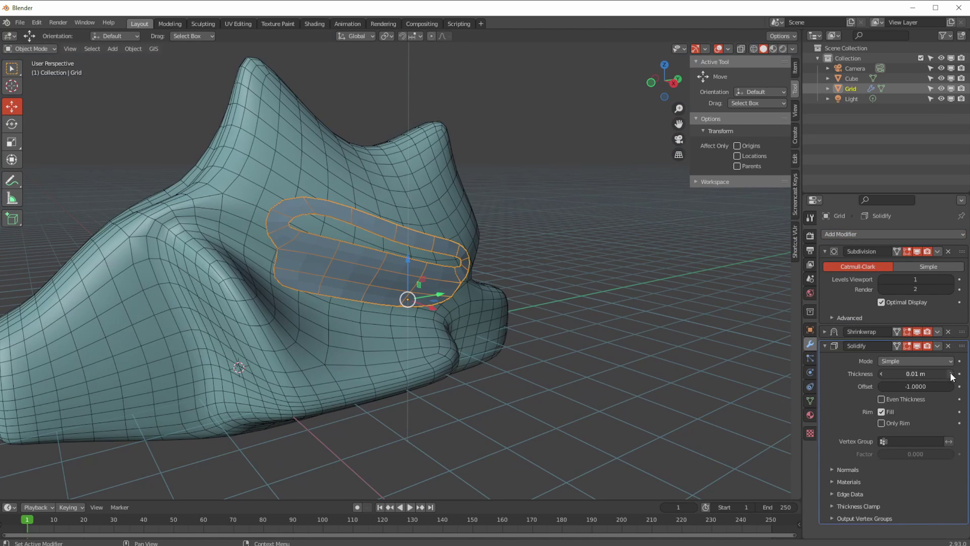
drag(951, 372, 957, 372)
middle_drag(721, 291, 535, 281)
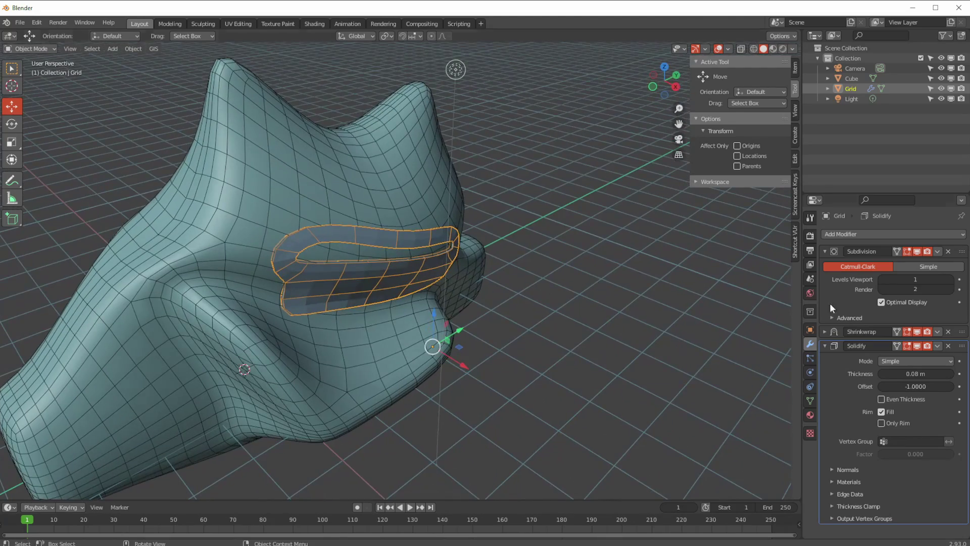
click(922, 374)
text(-0.03)
key(Return)
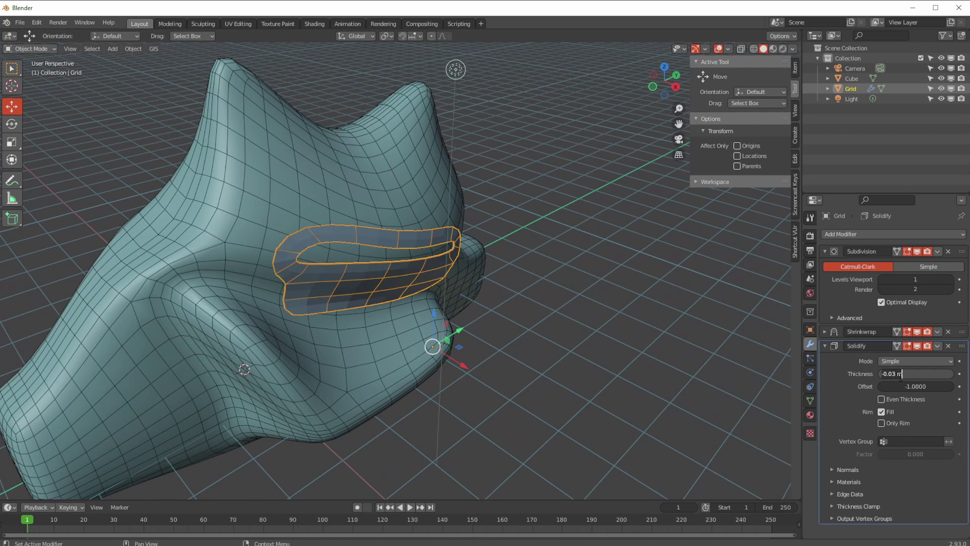
click(897, 378)
text(-0.1)
key(Return)
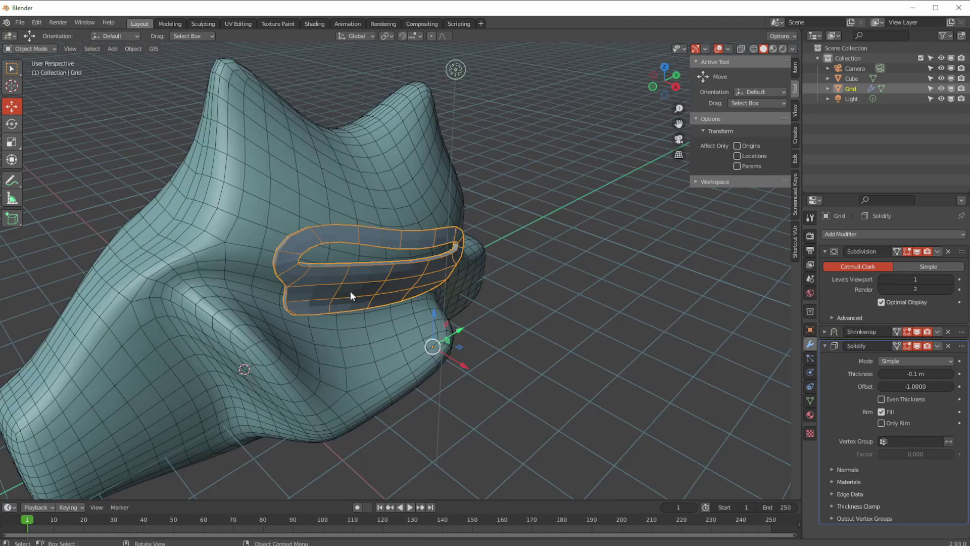
- Add a second Subdivision Surface modifier after Solidify and shade the grid smooth
middle_drag(350, 290, 451, 290)
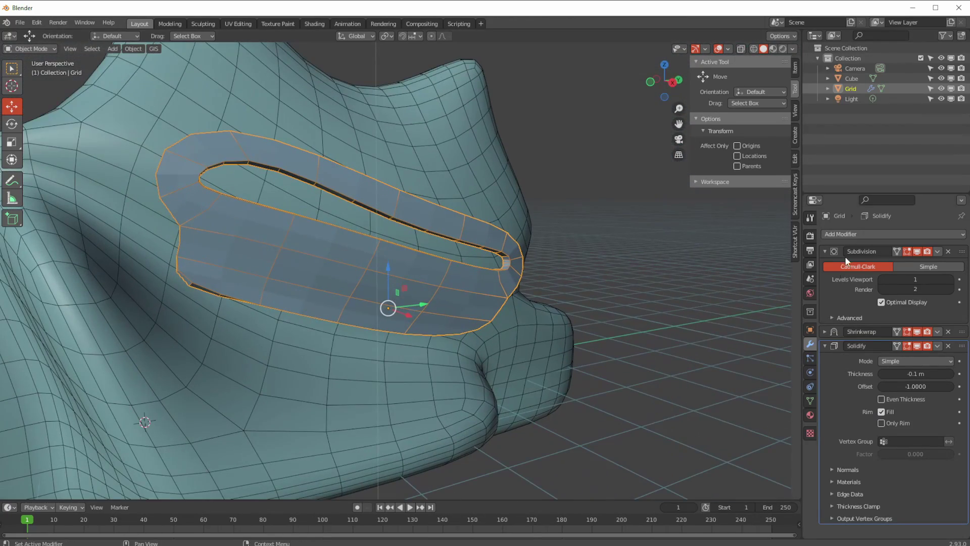
click(843, 234)
click(753, 419)
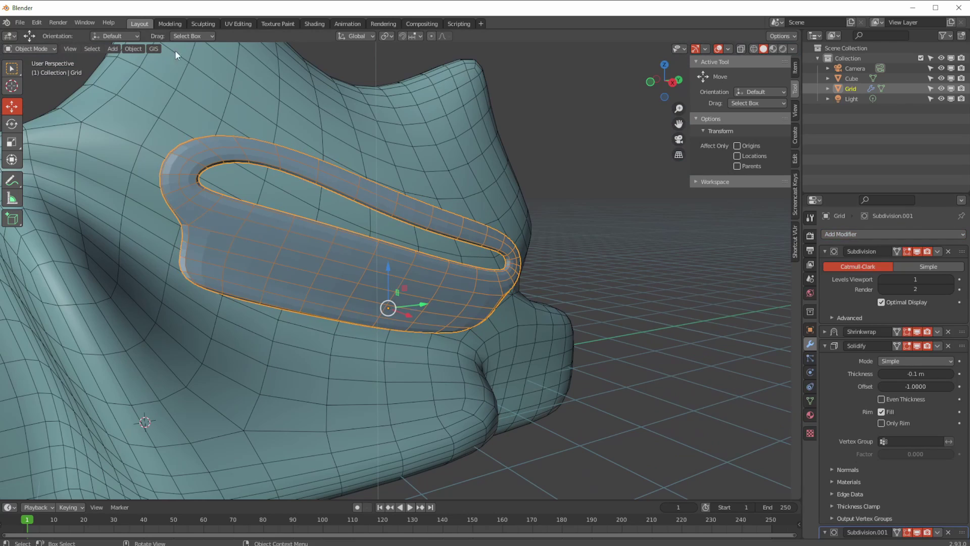
click(137, 49)
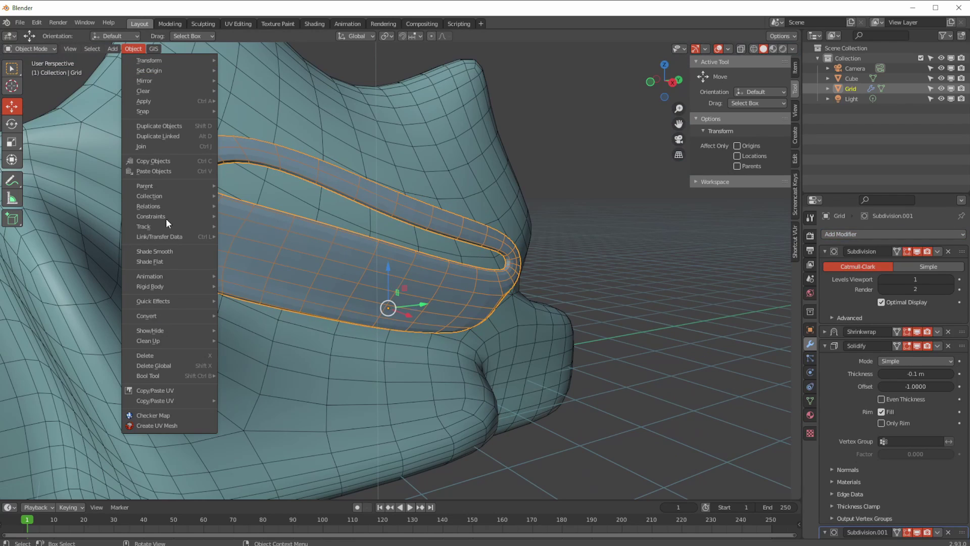
click(158, 251)
middle_drag(269, 279, 438, 264)
- Collapse the first Subdivision and Solidify settings, and add an X-axis Mirror modifier with Cube as the mirror object
click(824, 251)
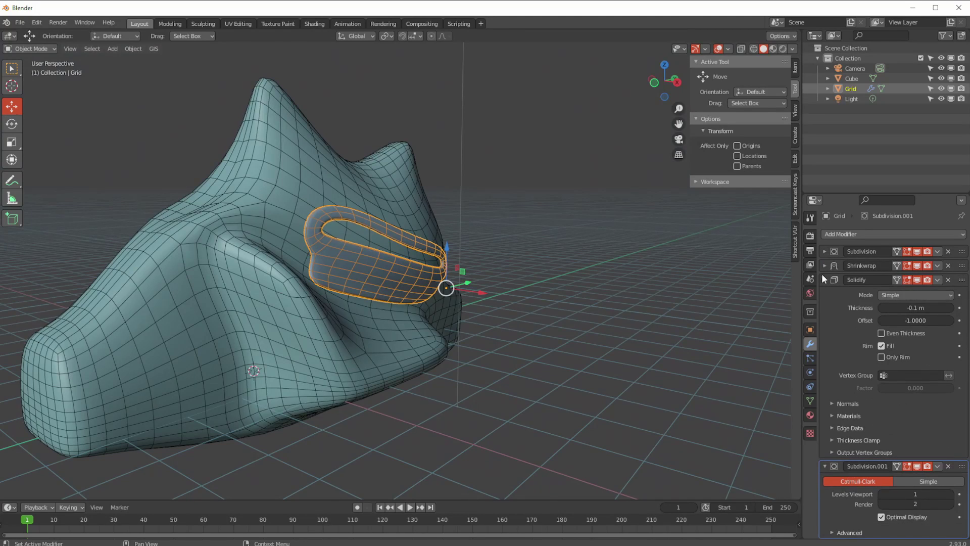
click(825, 283)
click(833, 235)
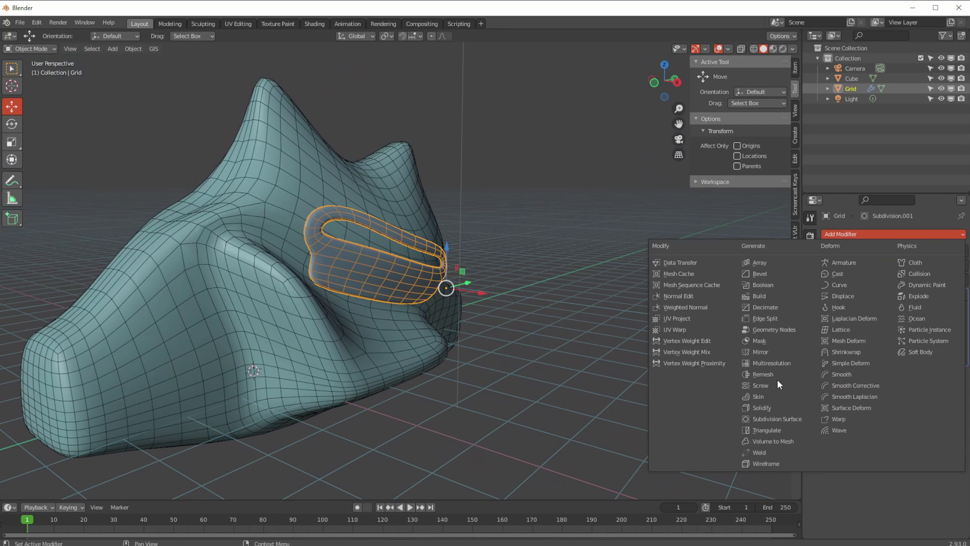
click(761, 351)
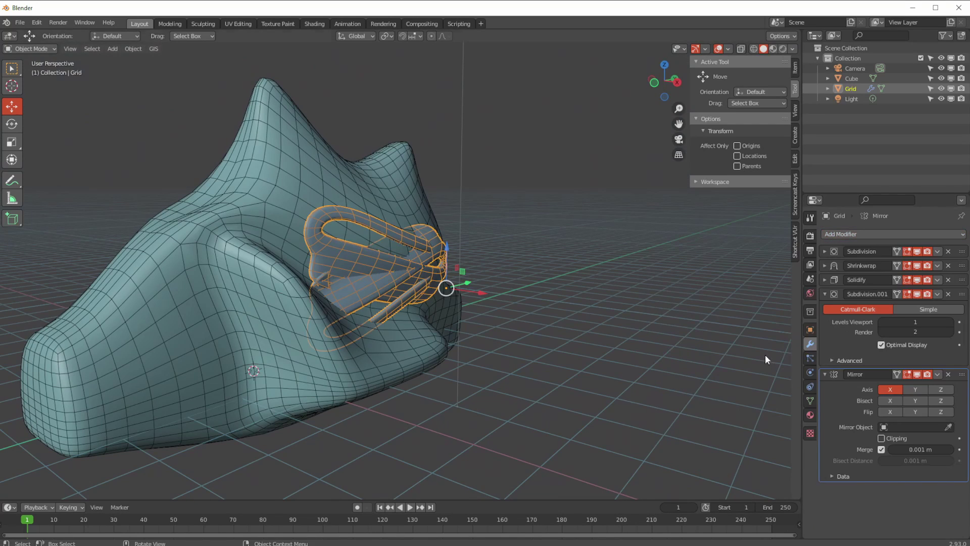
click(904, 427)
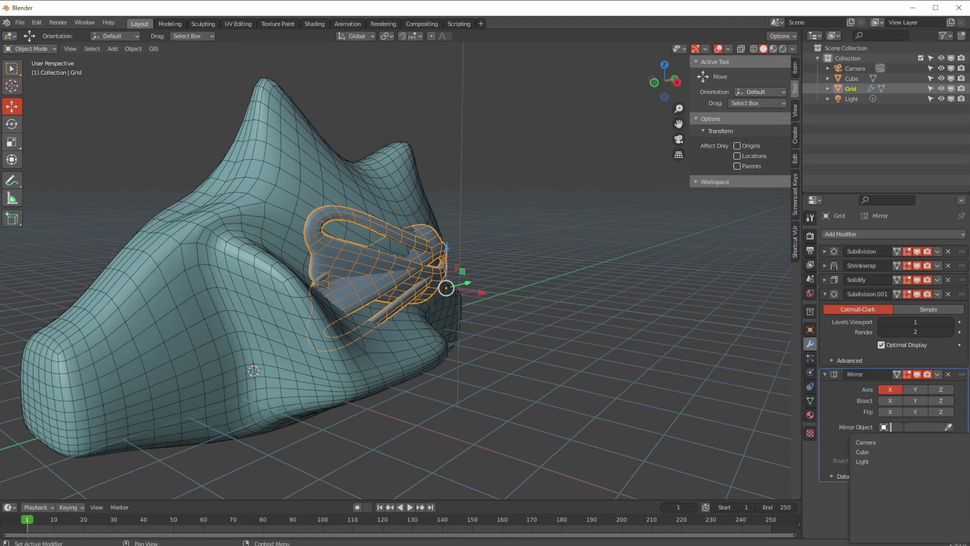
click(863, 452)
middle_drag(354, 358, 431, 314)
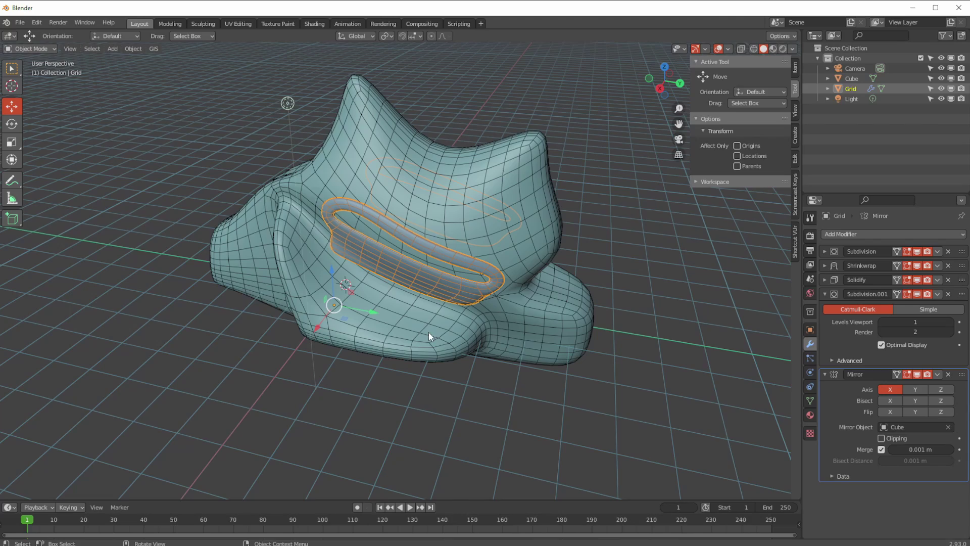
middle_drag(462, 101, 445, 244)
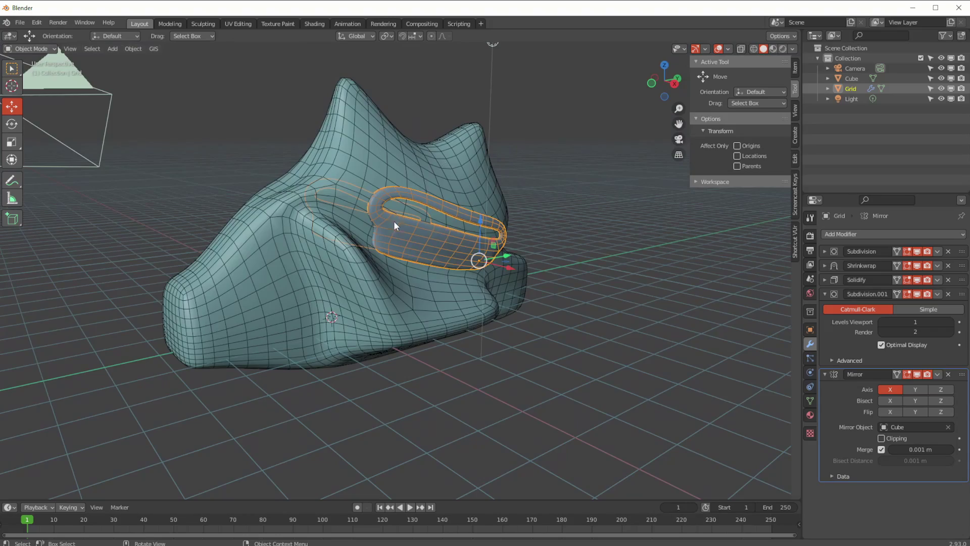
middle_drag(395, 226, 386, 273)
middle_drag(397, 323, 482, 305)
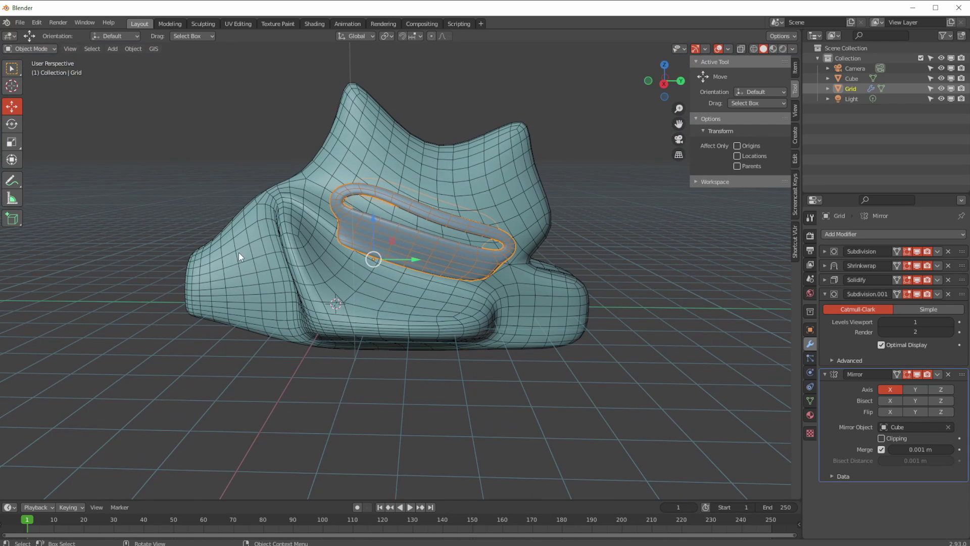
middle_drag(323, 276, 334, 235)
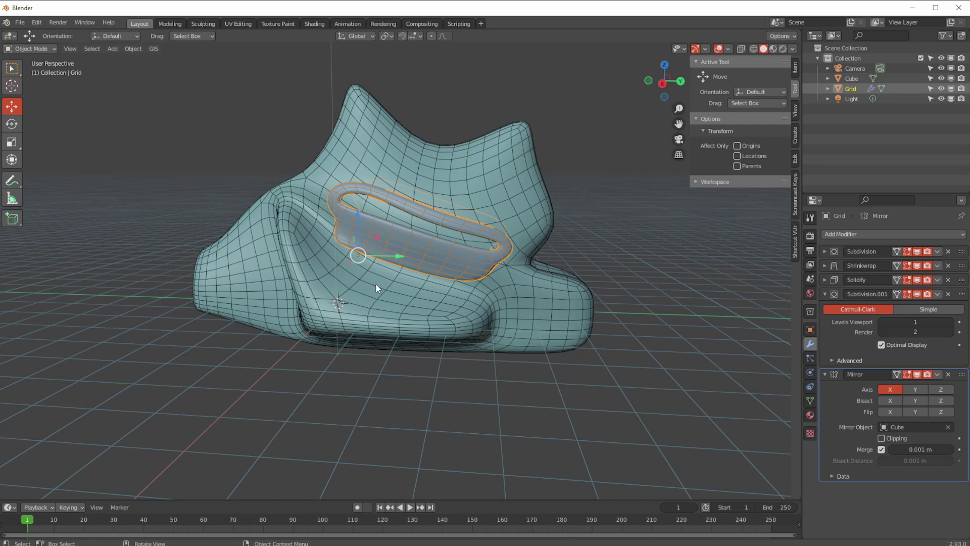